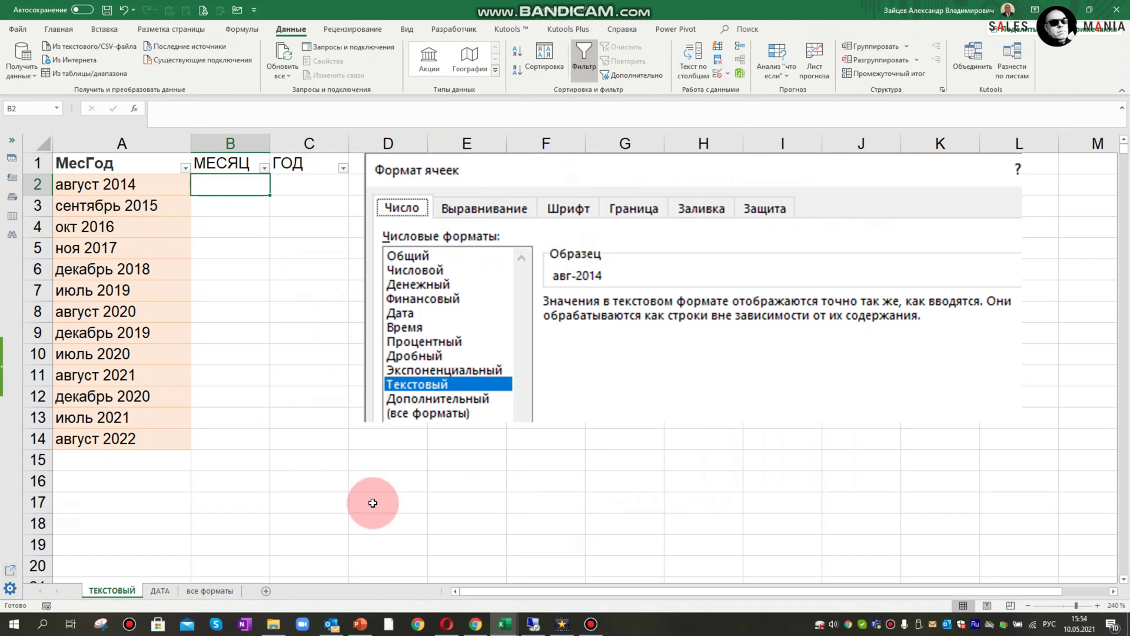
# Inspect the text МесГод values in column A and cell A2, then move to the ДАТА sheet.
pyautogui.click(118, 143)
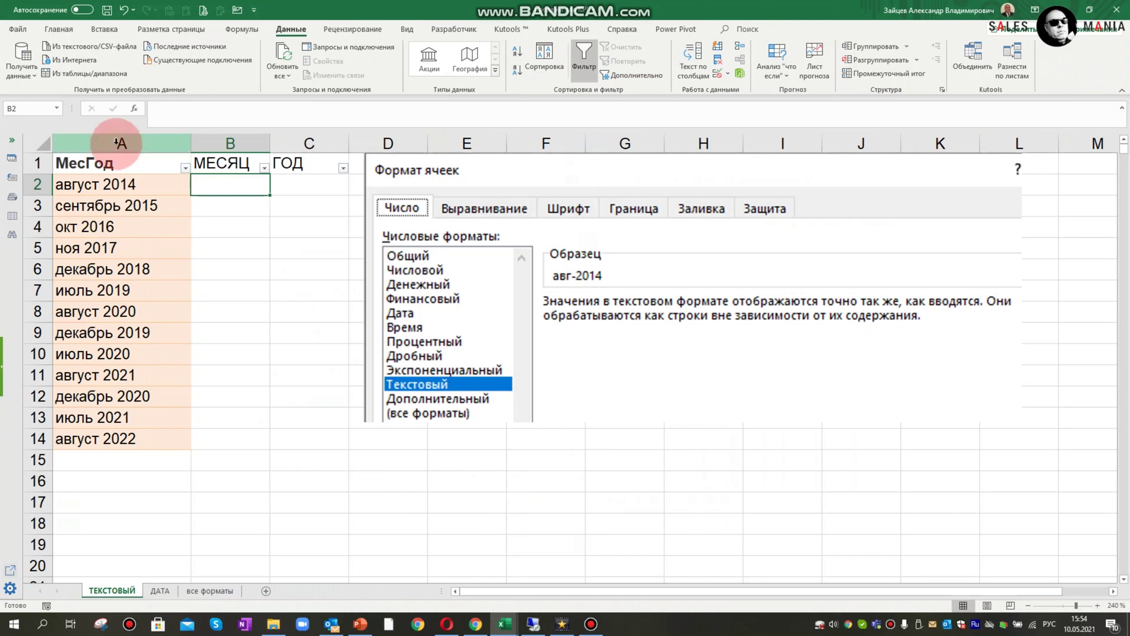
pyautogui.click(118, 143)
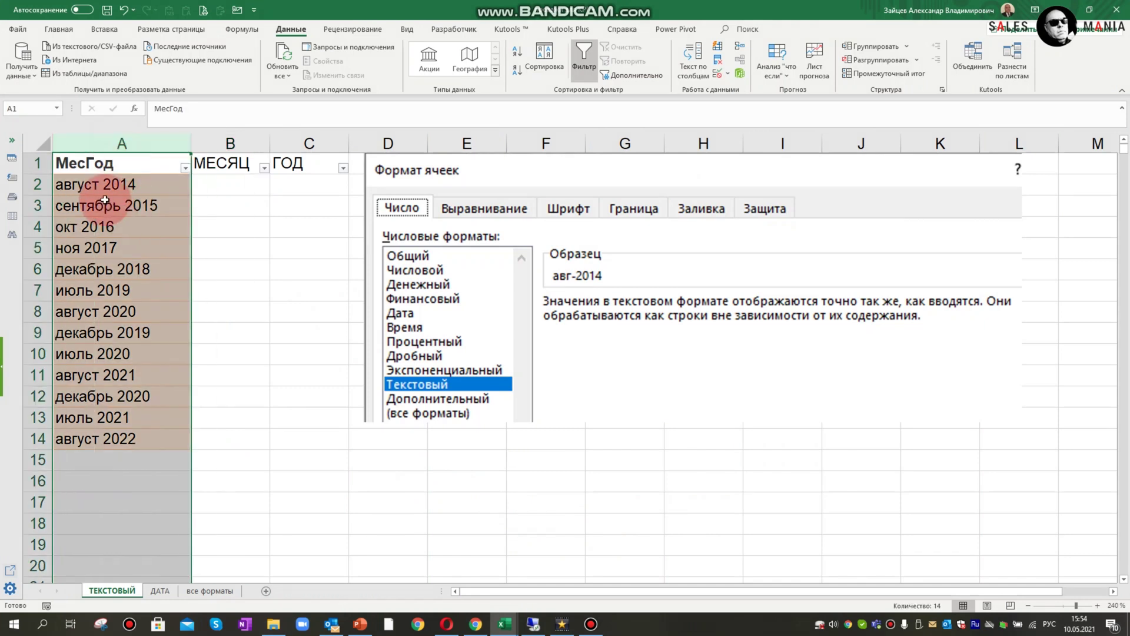
pyautogui.click(167, 188)
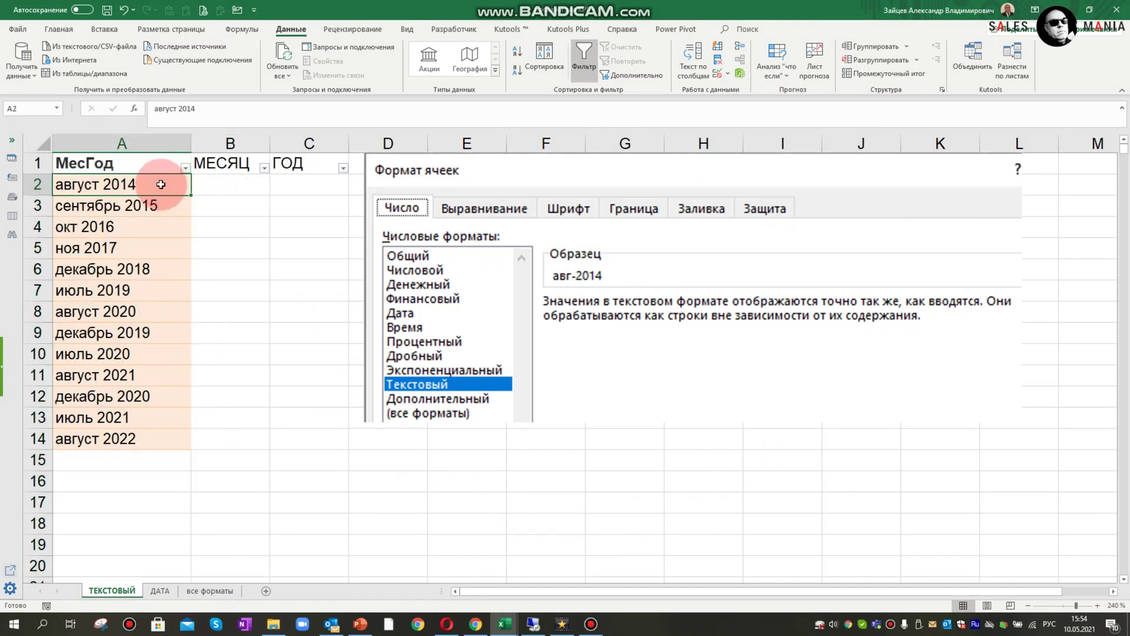
pyautogui.click(160, 591)
pyautogui.click(69, 183)
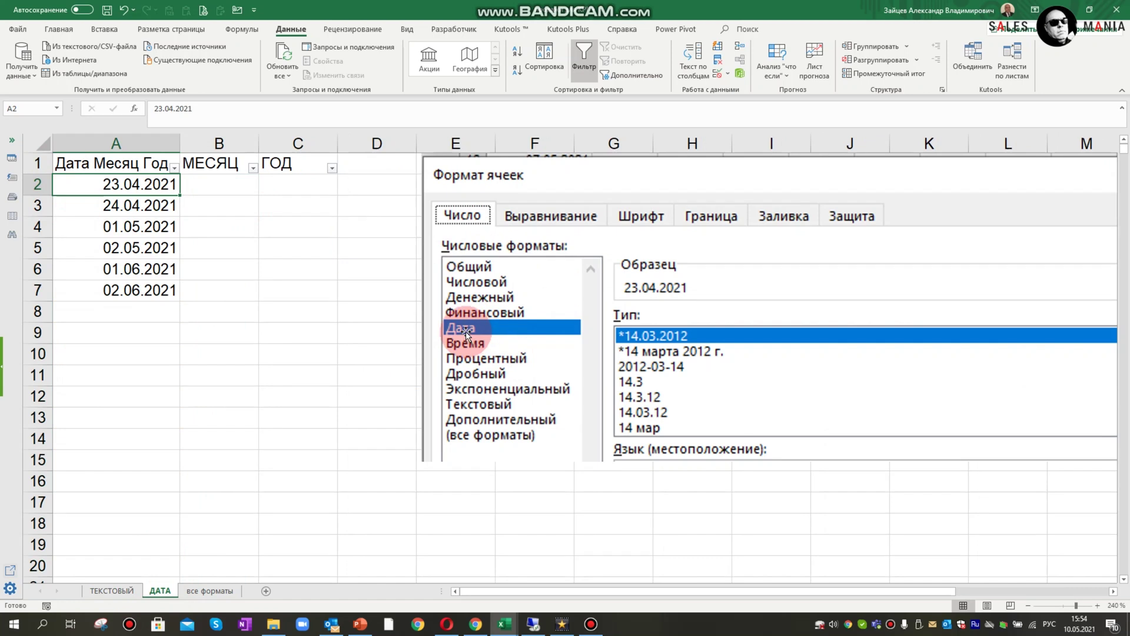
# Compare the ДАТА and все форматы sheets, checking A2, B2 and C2, then return to ТЕКСТОВЫЙ.
pyautogui.click(112, 591)
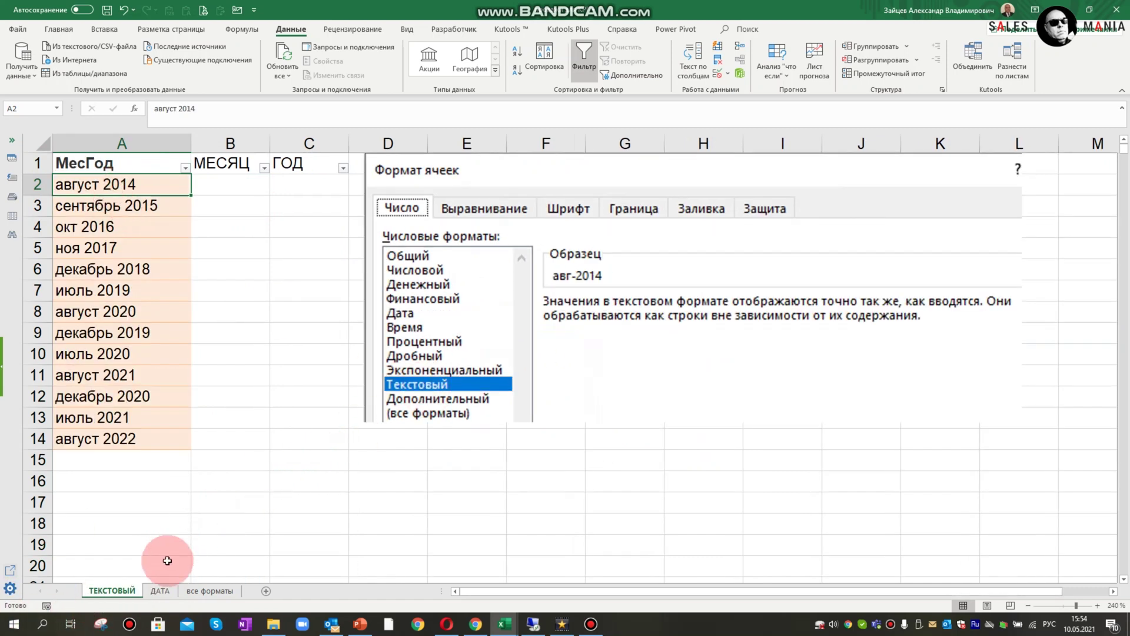
pyautogui.click(160, 591)
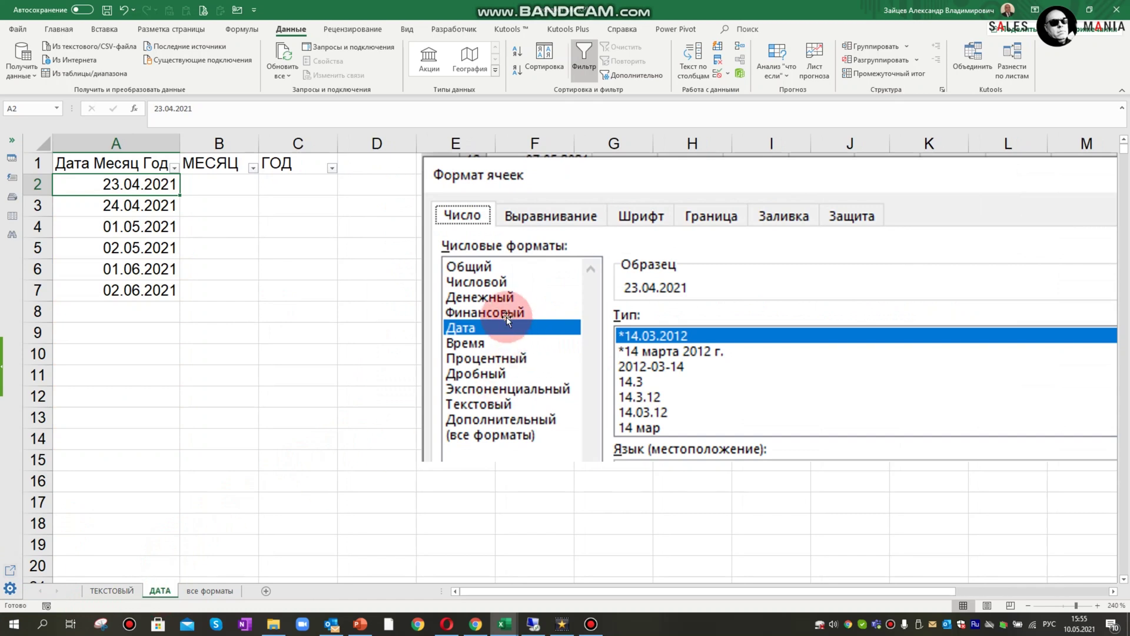
pyautogui.click(202, 591)
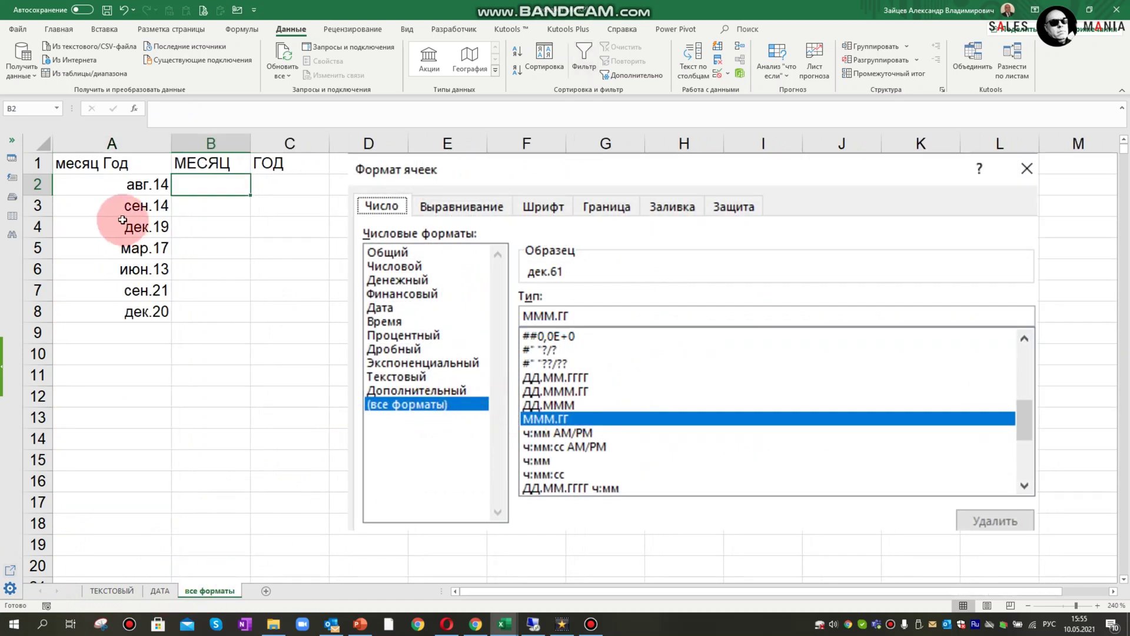
pyautogui.click(120, 186)
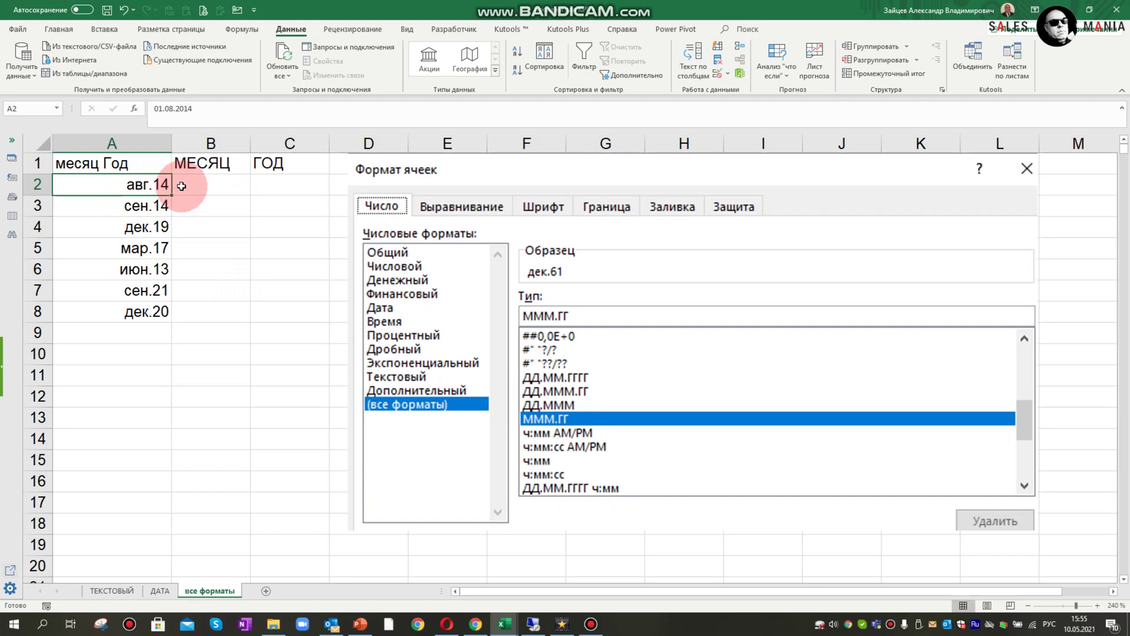
pyautogui.click(210, 184)
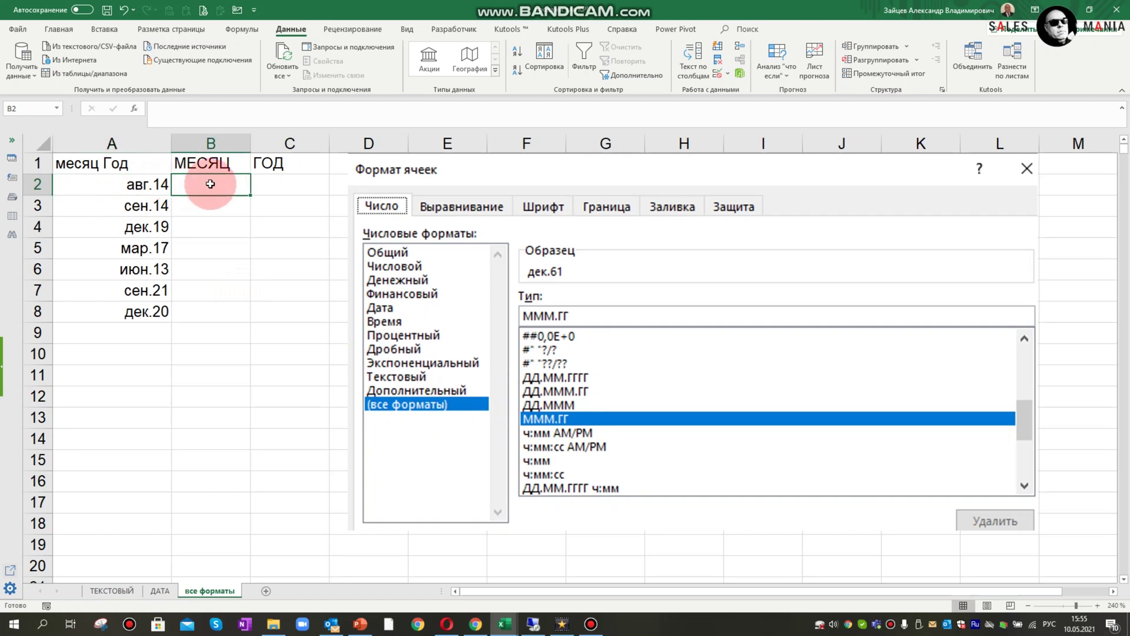
pyautogui.click(269, 183)
pyautogui.click(112, 591)
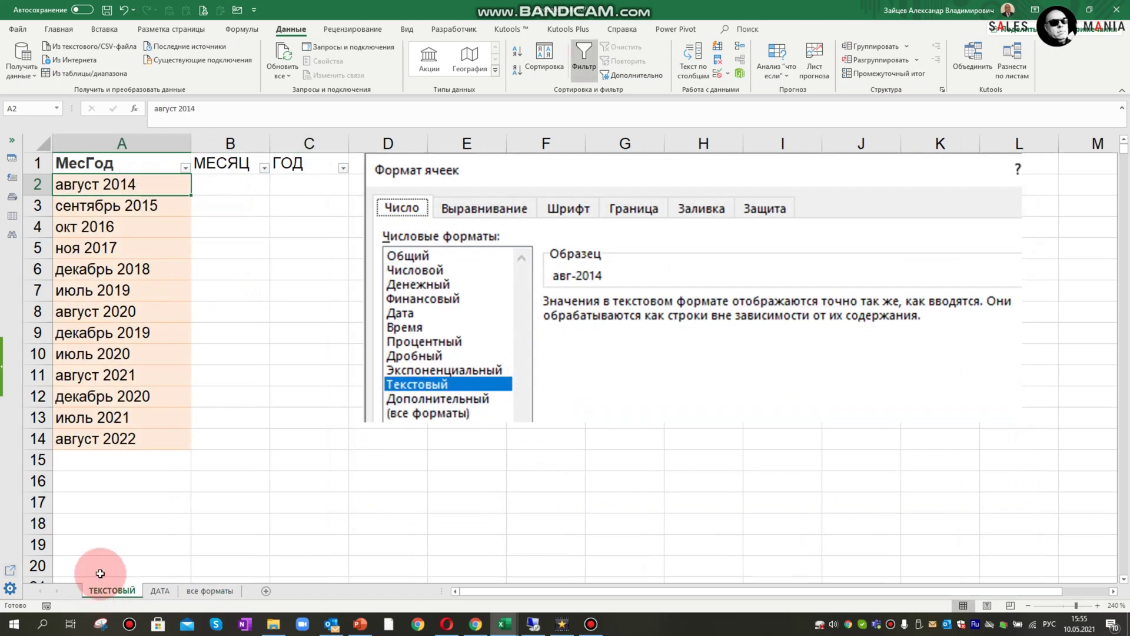
pyautogui.click(219, 184)
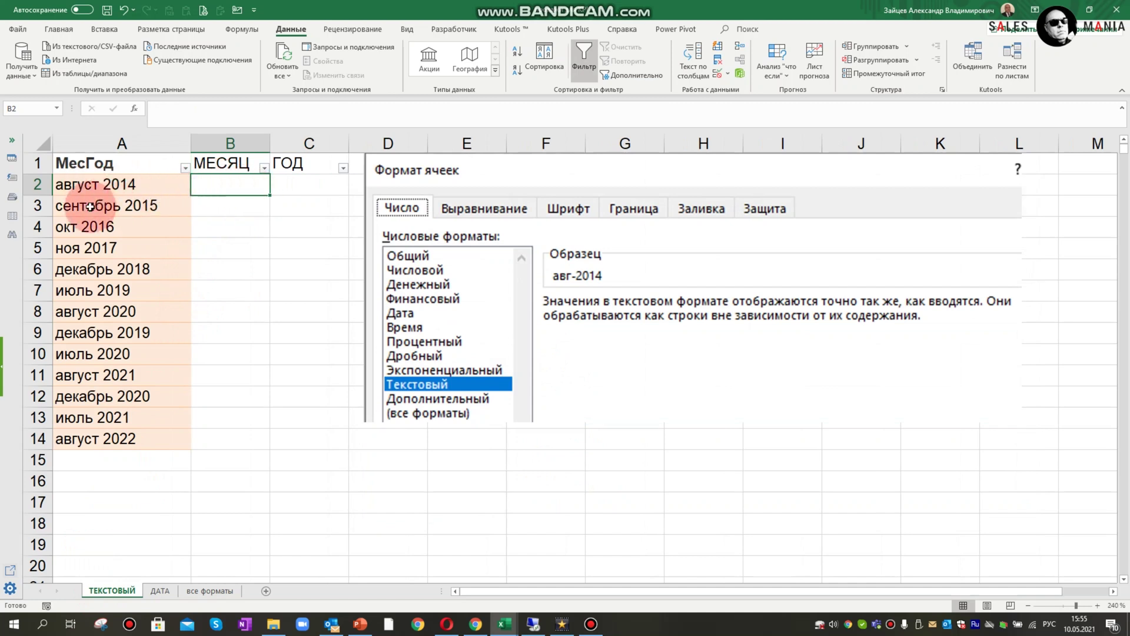
pyautogui.click(302, 188)
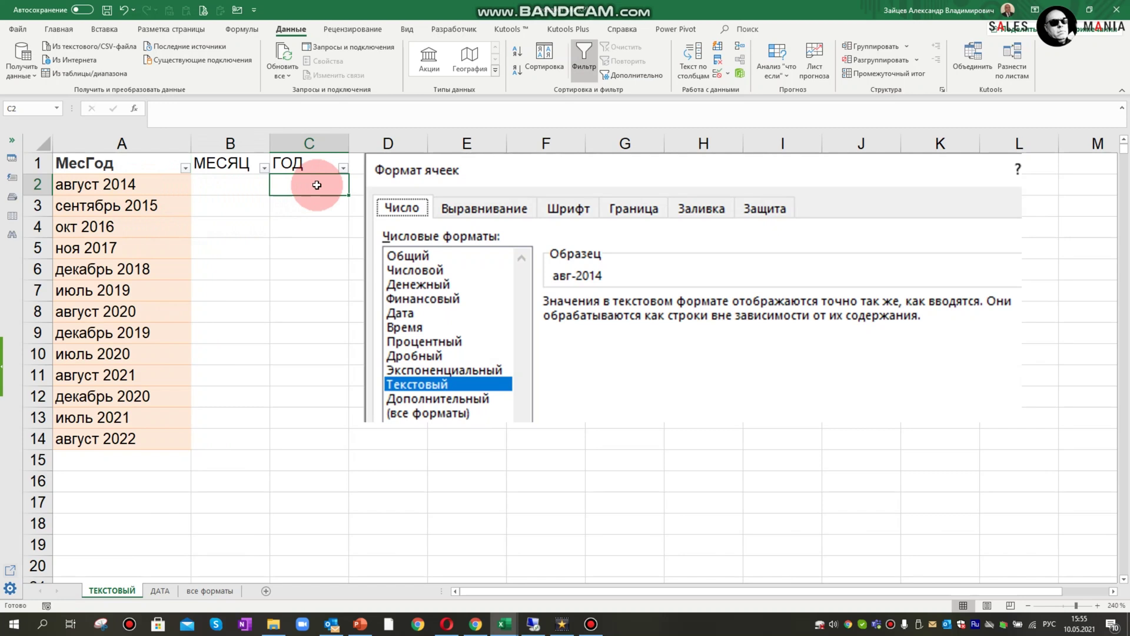
pyautogui.click(304, 204)
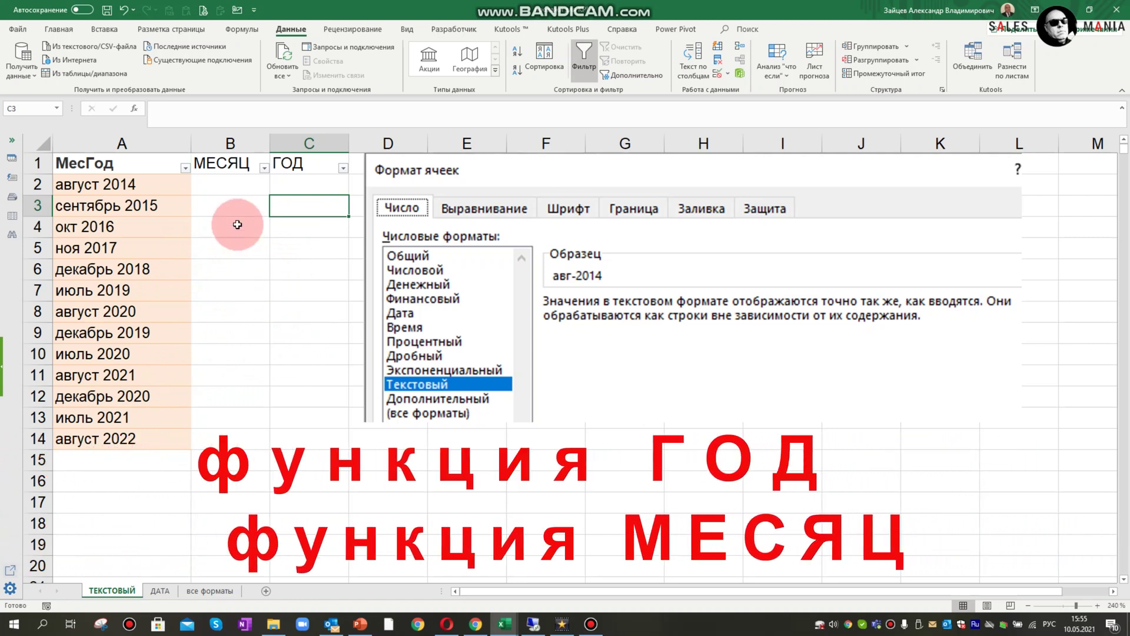
pyautogui.click(225, 184)
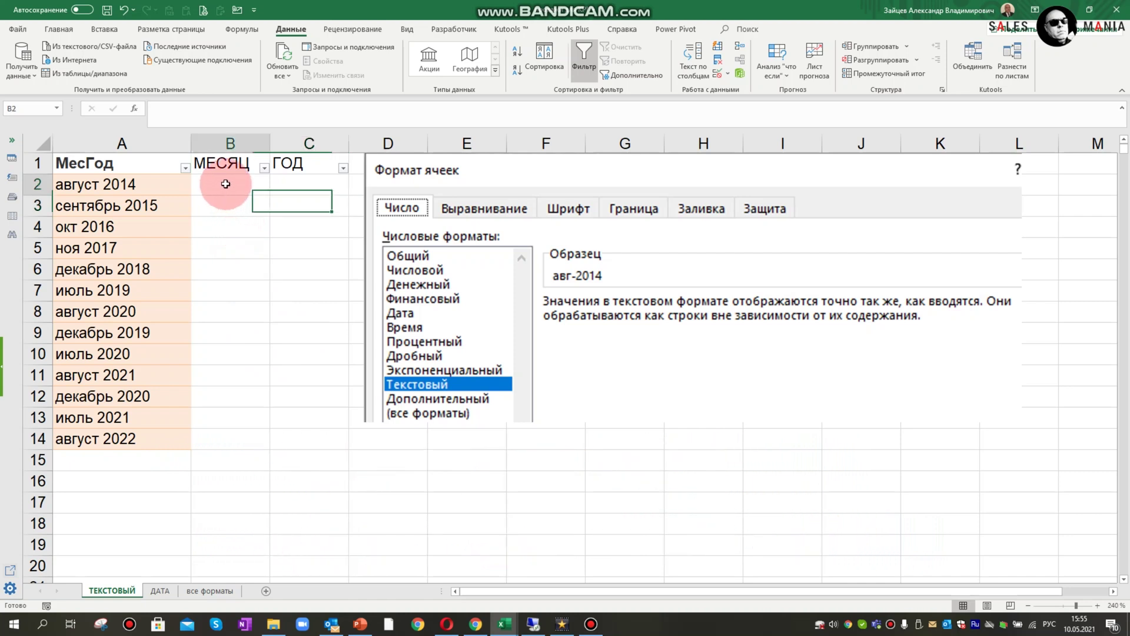
# Enter =МЕСЯЦ(A2) in B2 and fill it down to B14.
pyautogui.write('=ме')
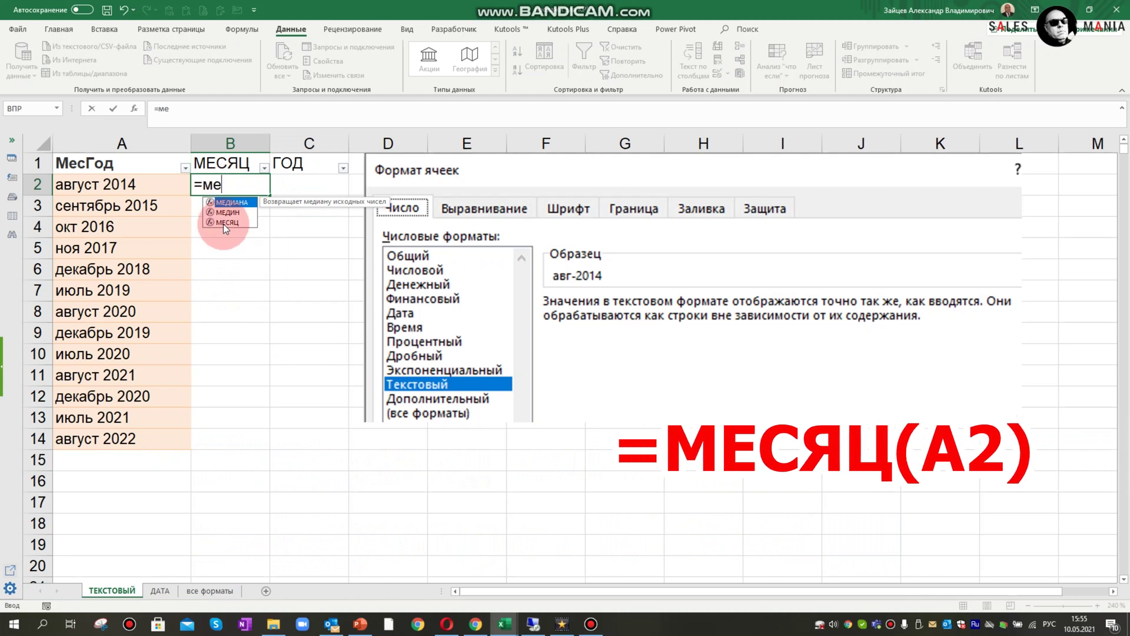
pyautogui.doubleClick(222, 222)
pyautogui.click(149, 184)
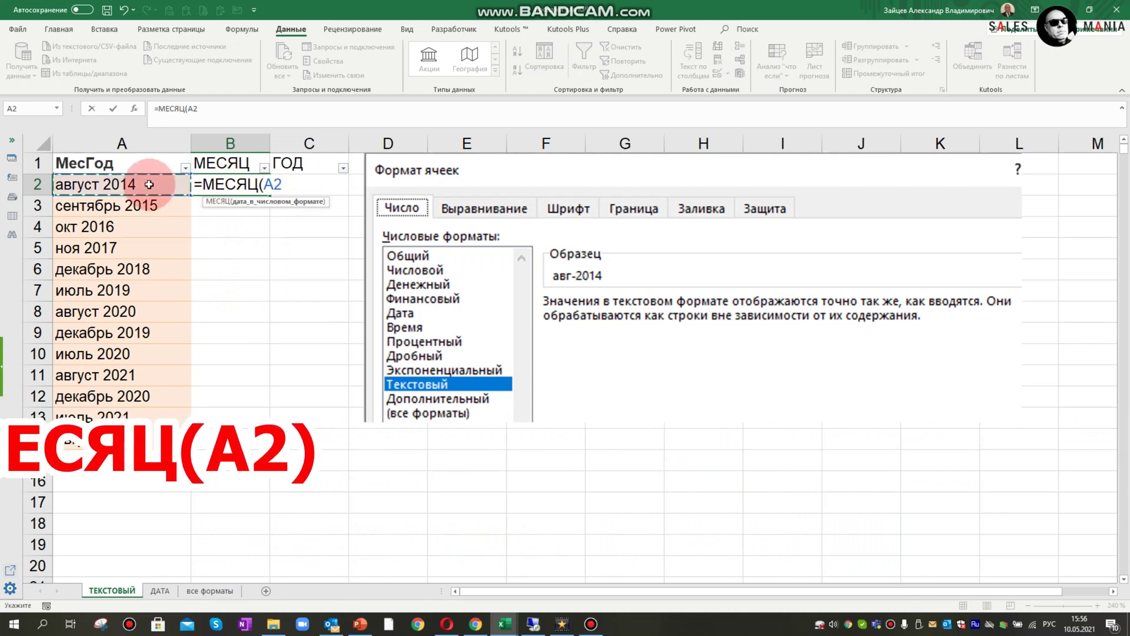
pyautogui.press('Return')
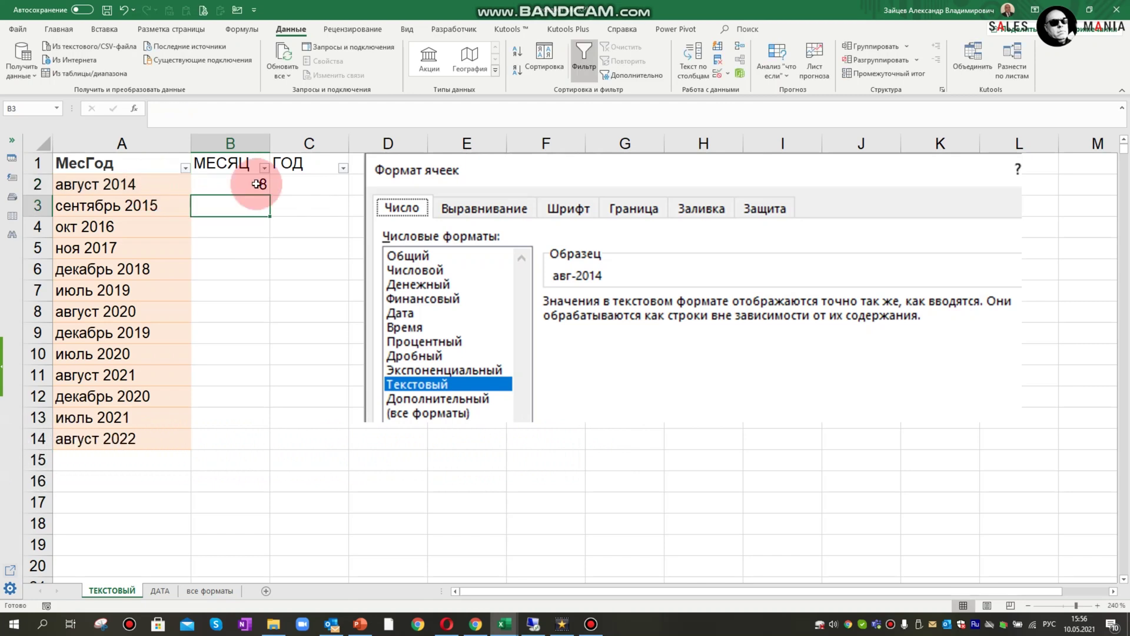
pyautogui.click(256, 184)
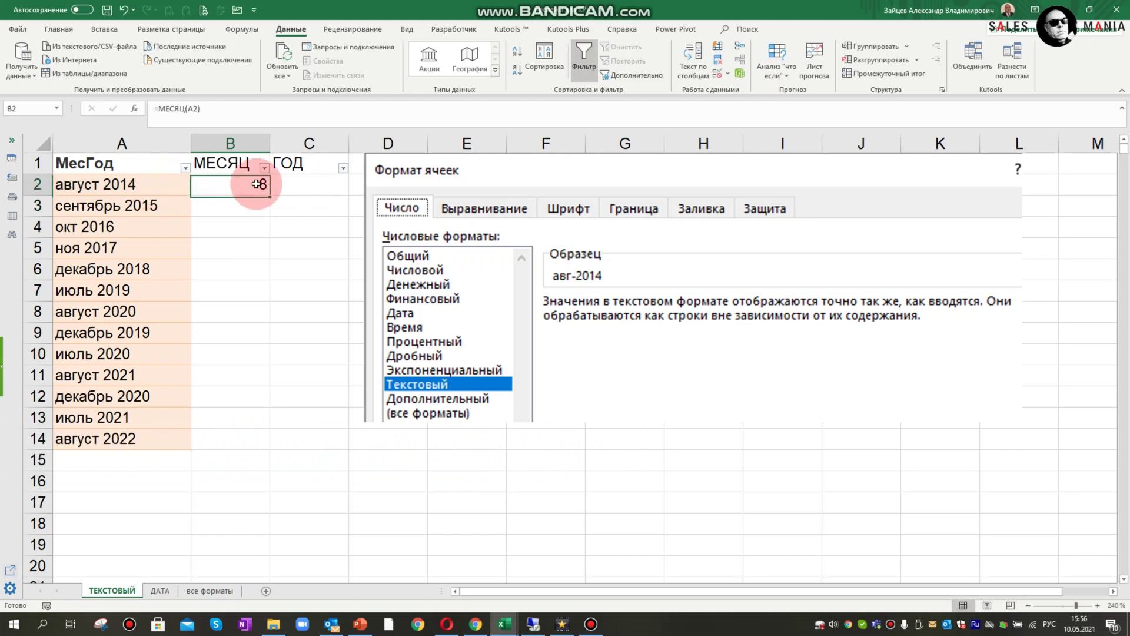
pyautogui.doubleClick(269, 195)
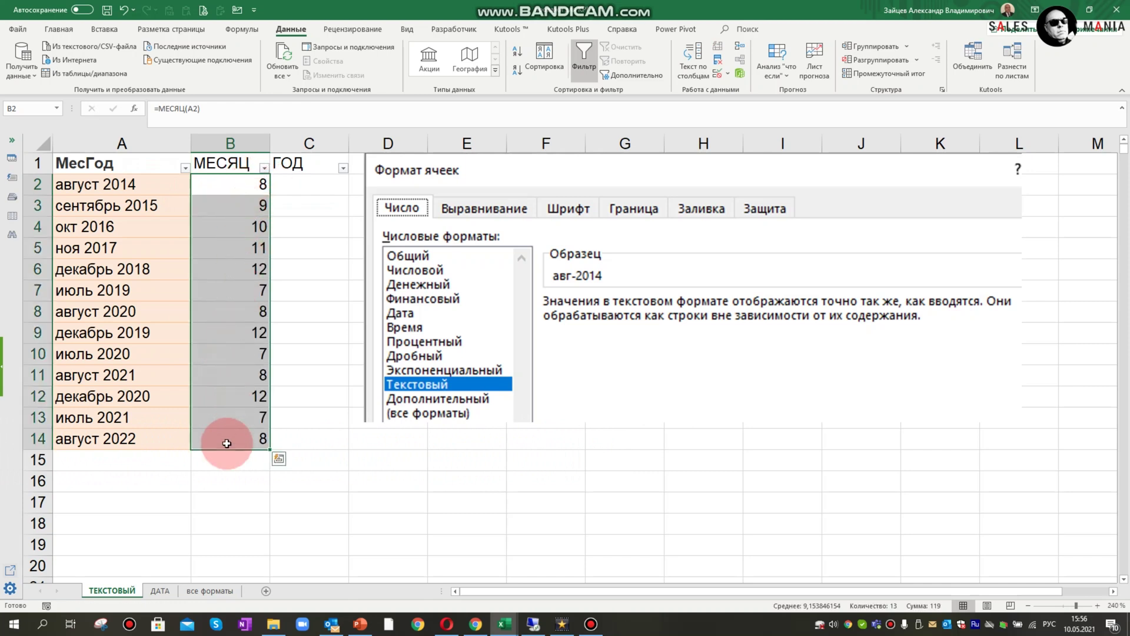
pyautogui.click(330, 189)
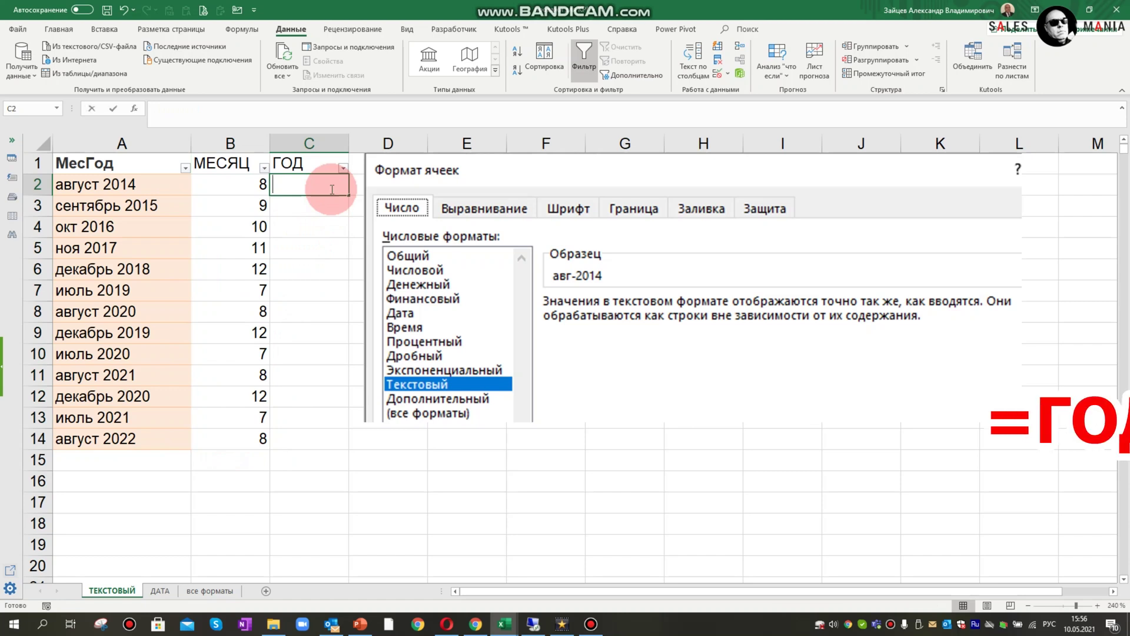
# Enter =ГОД(A2) in C2 and fill it down to C14.
pyautogui.write('=го')
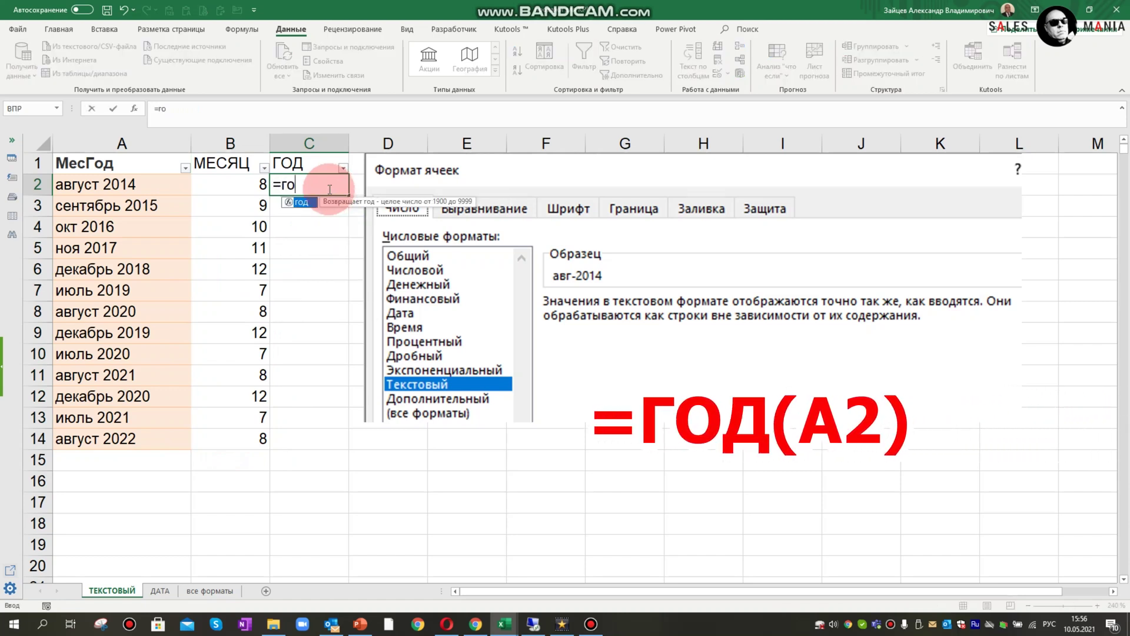
pyautogui.doubleClick(309, 204)
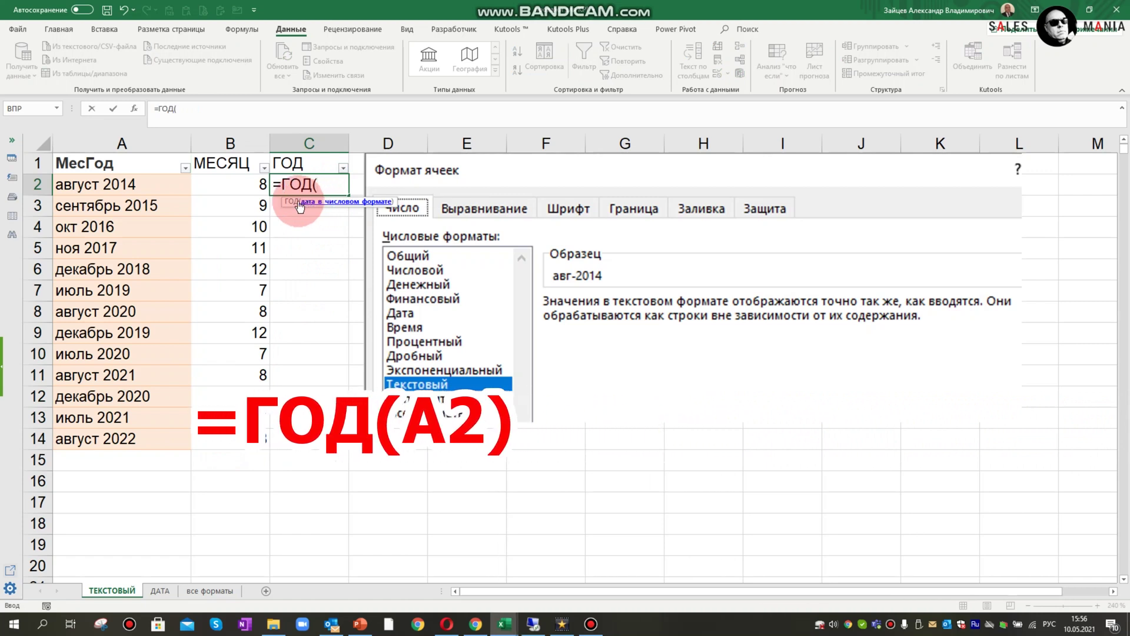
pyautogui.click(155, 192)
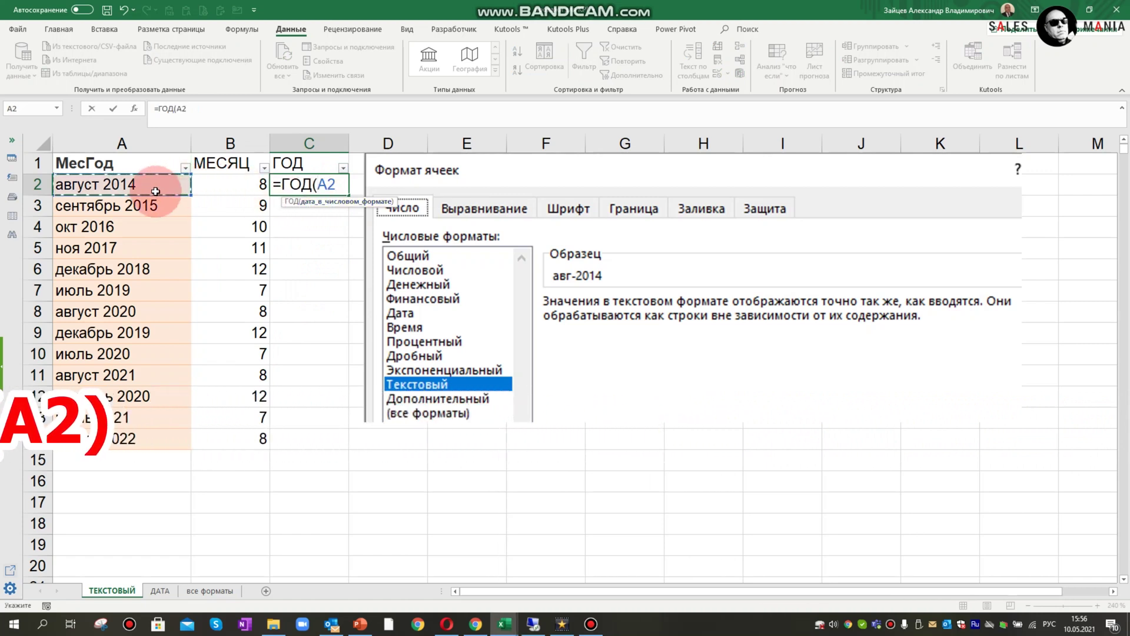
pyautogui.press('Return')
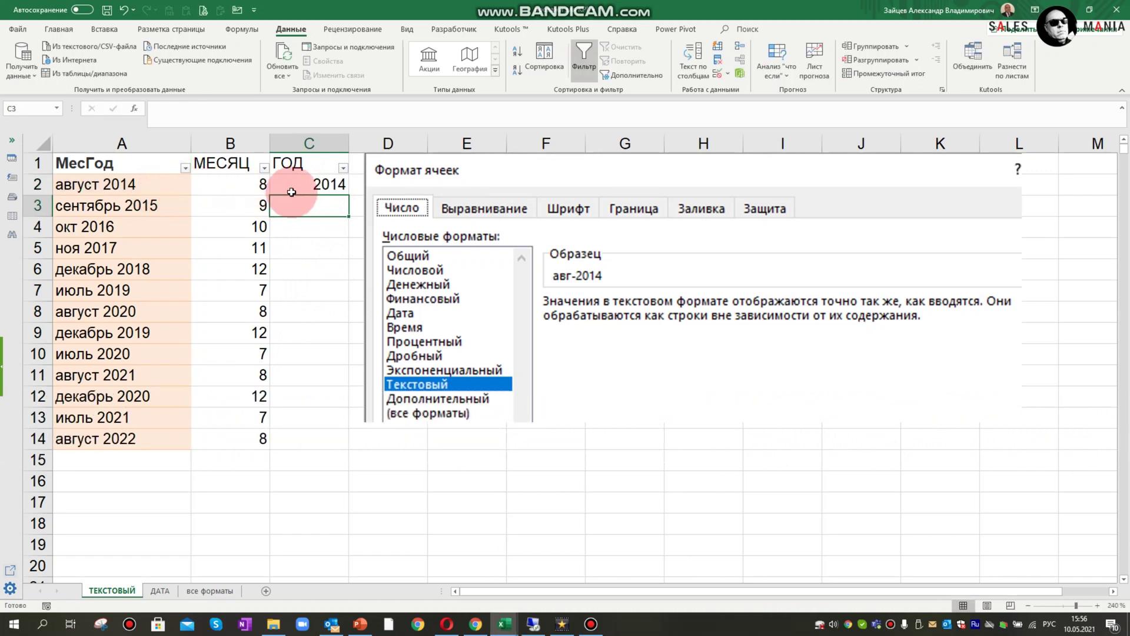
pyautogui.click(328, 184)
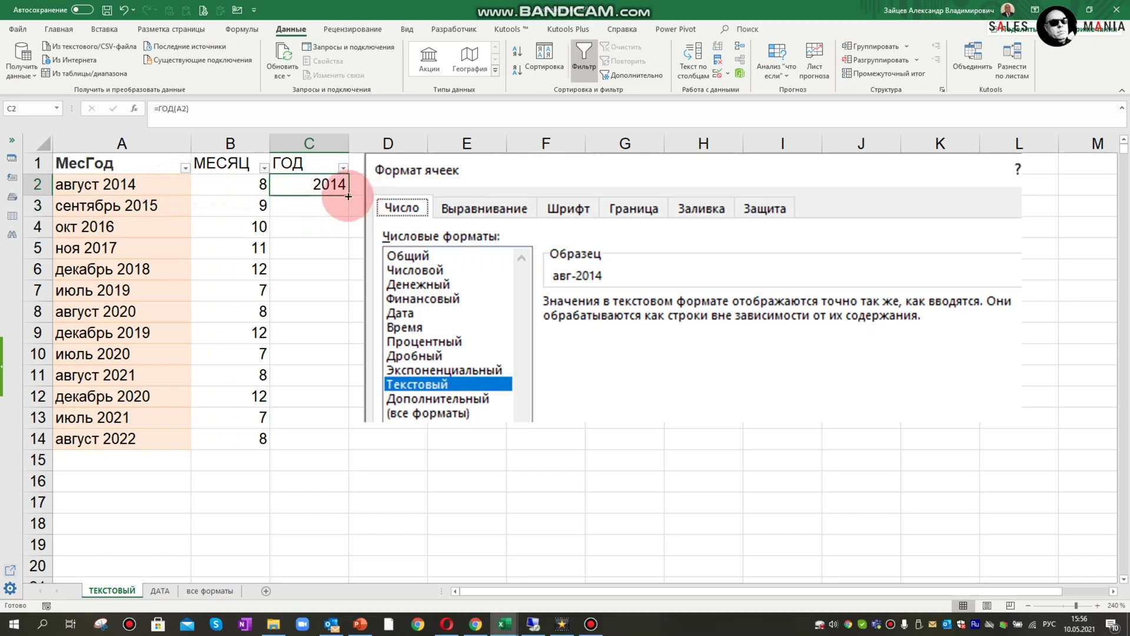
pyautogui.doubleClick(349, 195)
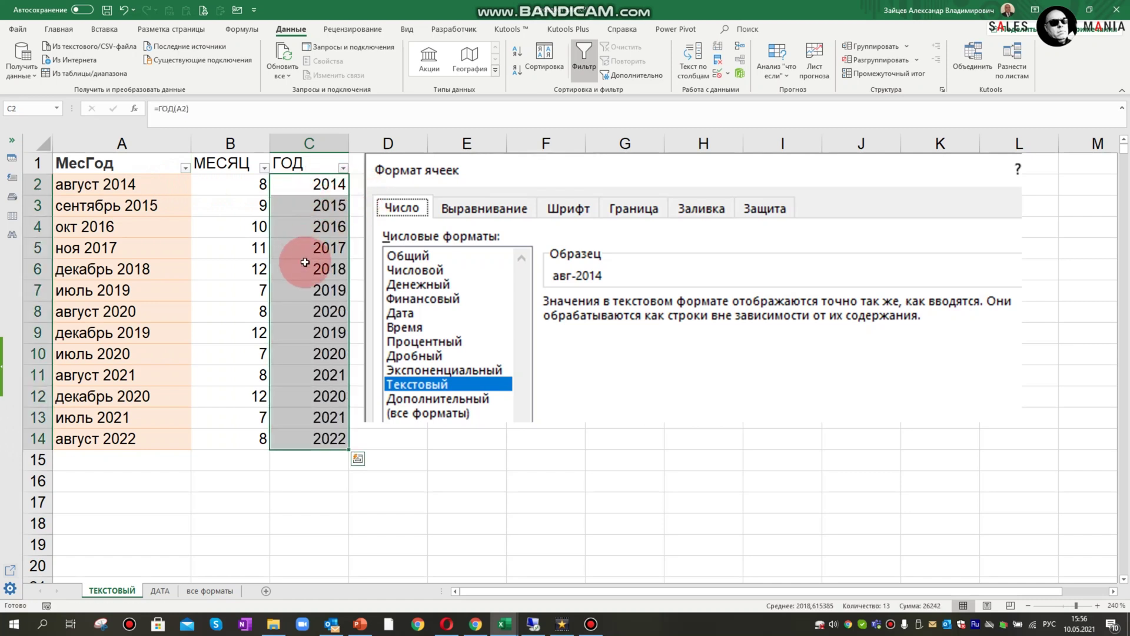
# Check the month and year formulas, then copy columns B:C.
pyautogui.click(303, 265)
pyautogui.click(237, 222)
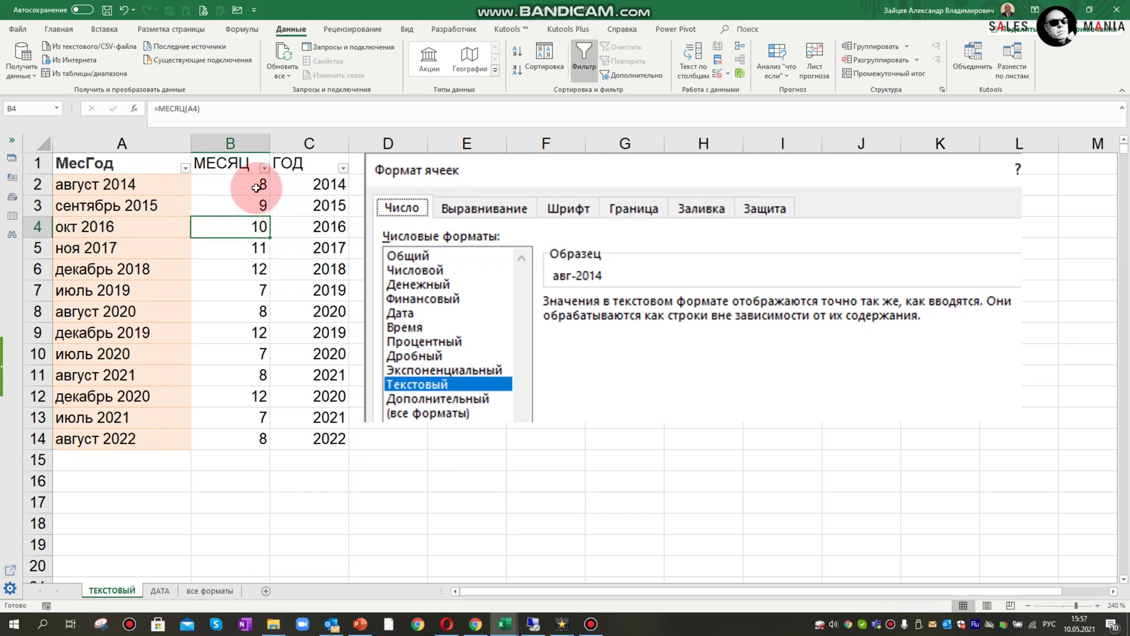
pyautogui.click(325, 226)
pyautogui.moveTo(231, 143); pyautogui.dragTo(294, 141)
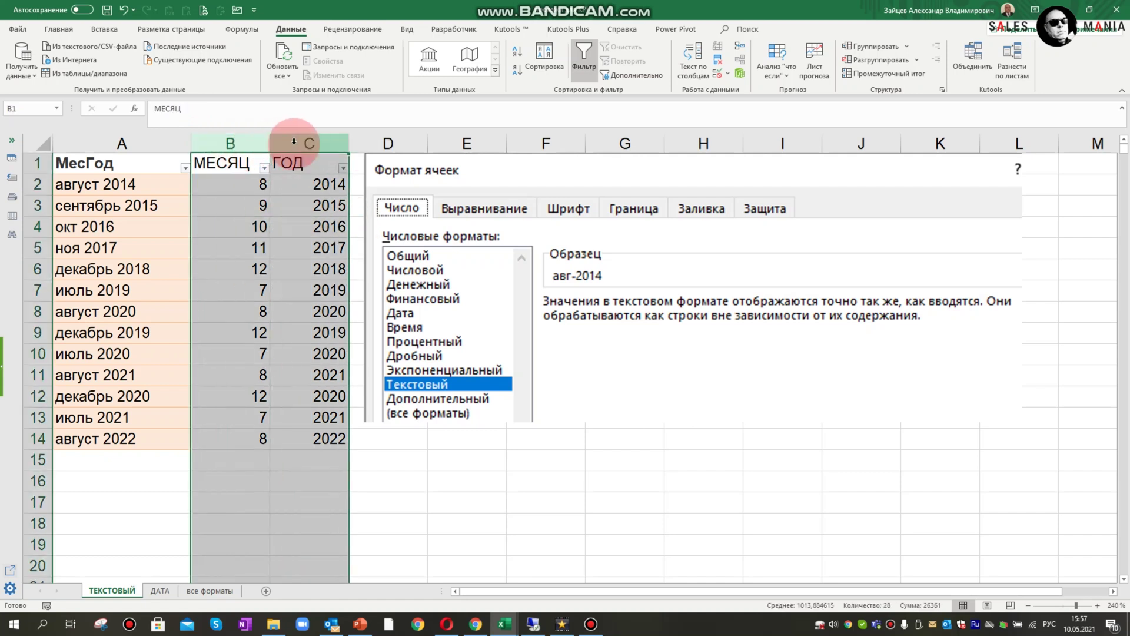
pyautogui.hotkey('ctrl', 'c')
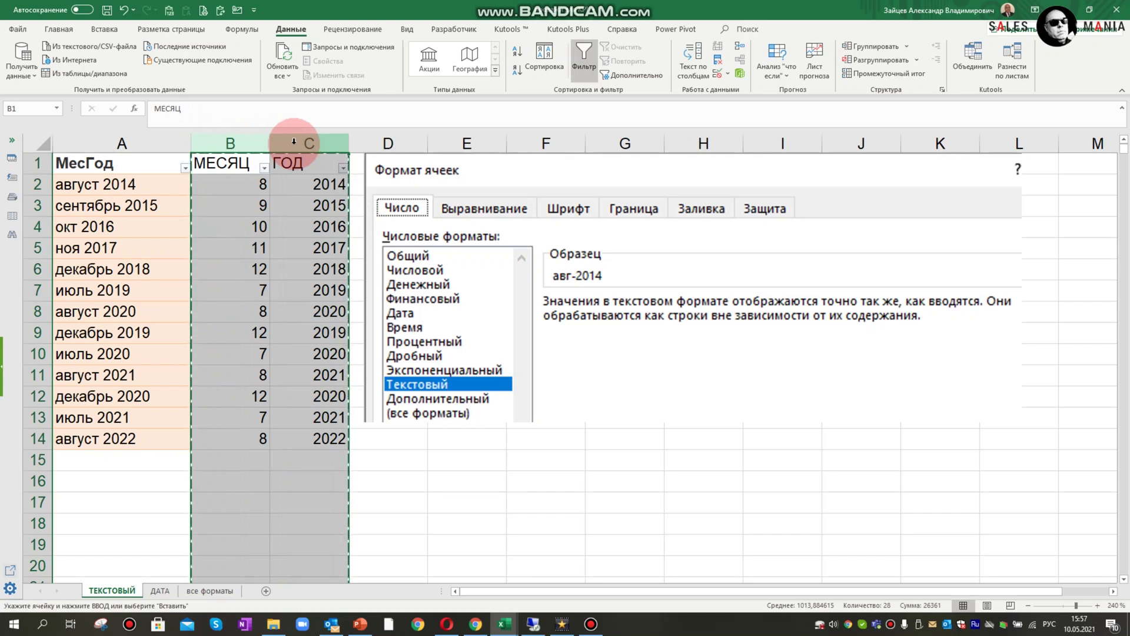
# Paste columns B:C back as values and confirm B4 and B5 hold plain numbers.
pyautogui.click(170, 13)
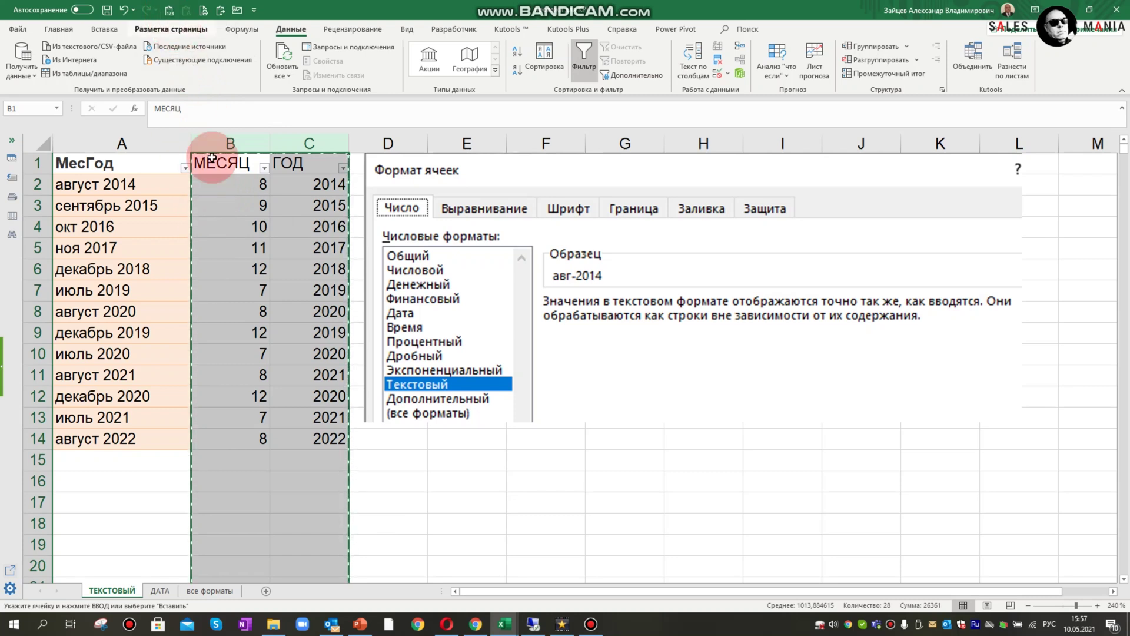
pyautogui.rightClick(234, 213)
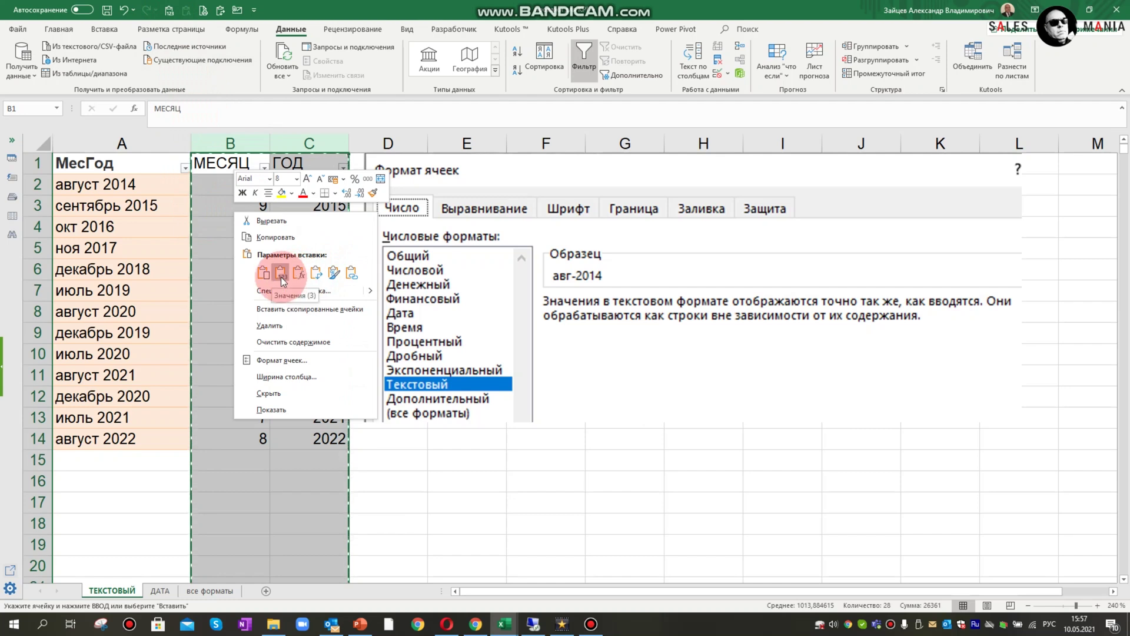
pyautogui.click(280, 273)
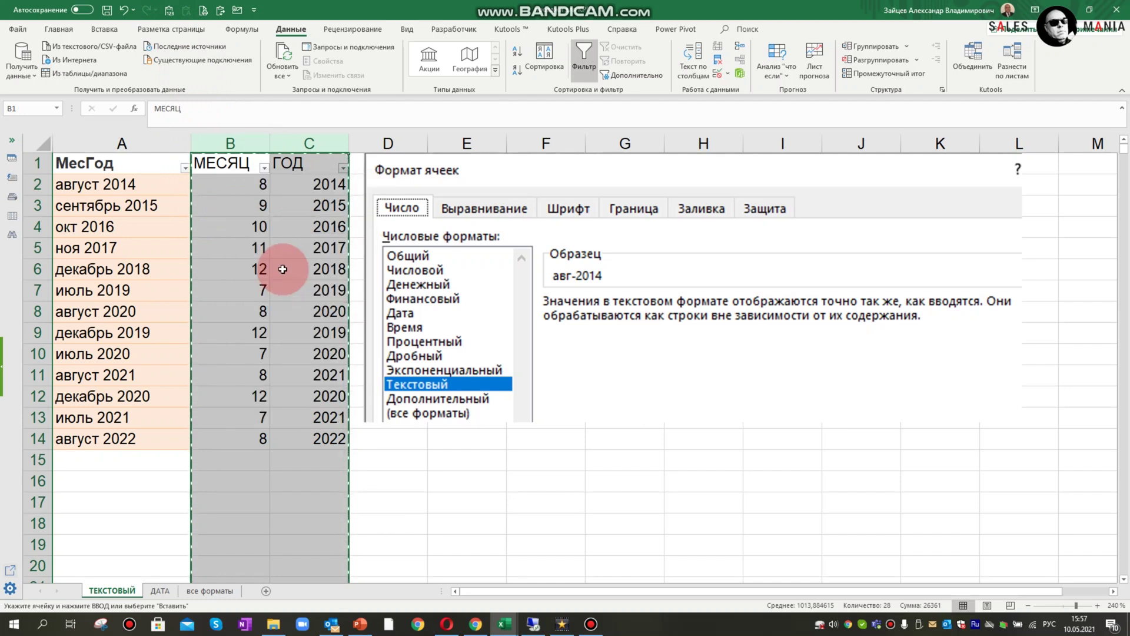
pyautogui.click(233, 248)
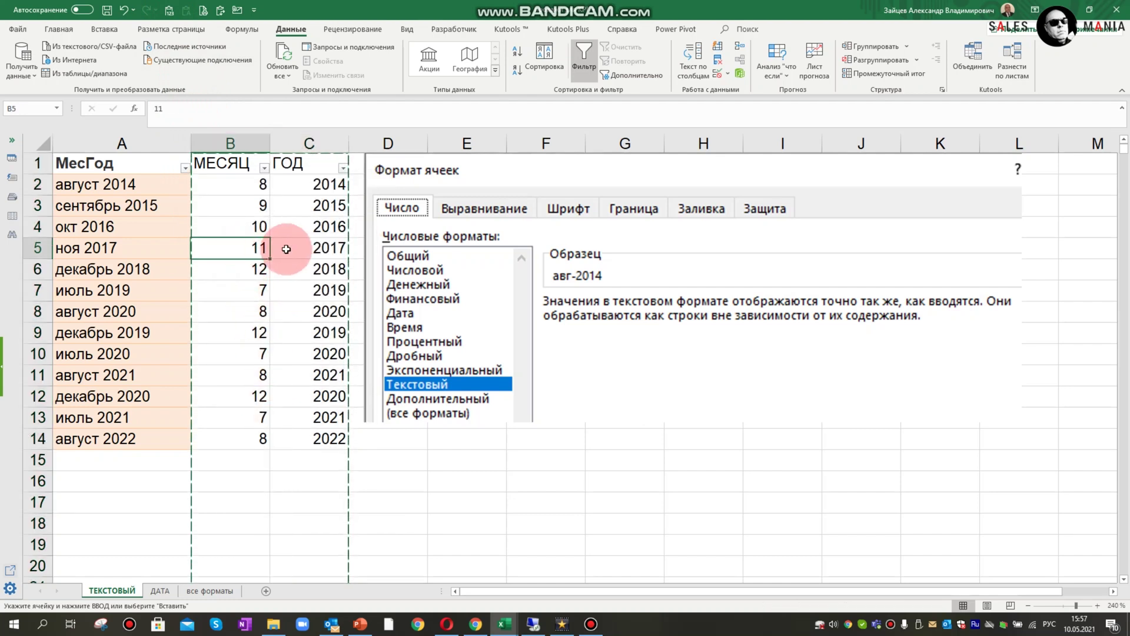
pyautogui.click(251, 226)
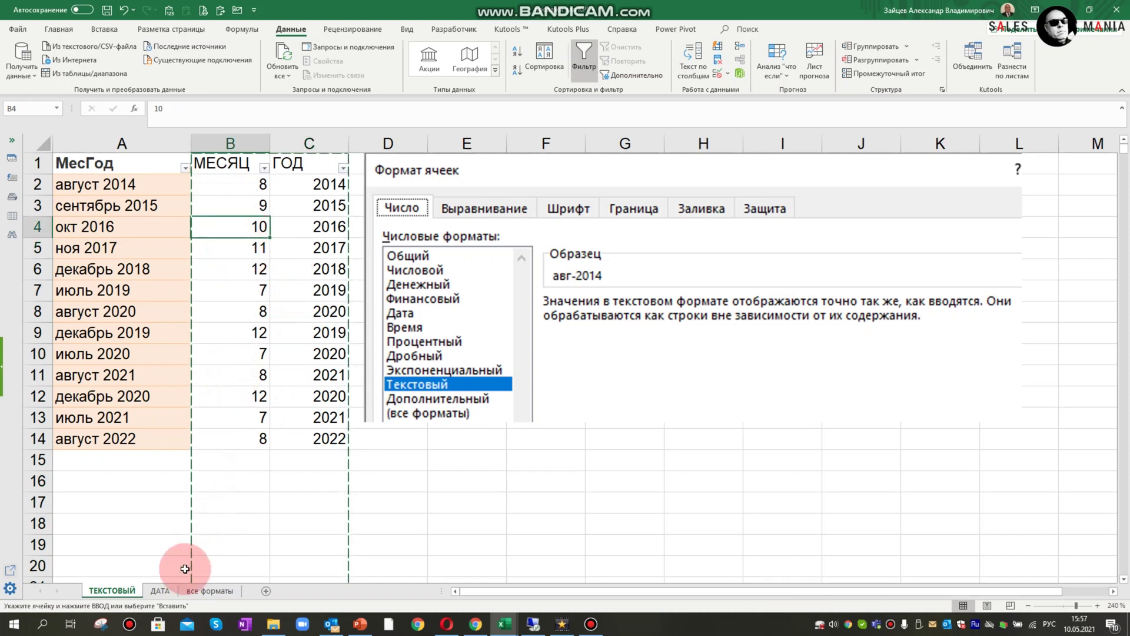
# On the ДАТА sheet, enter =МЕСЯЦ(A2) in B2.
pyautogui.click(157, 590)
pyautogui.click(220, 186)
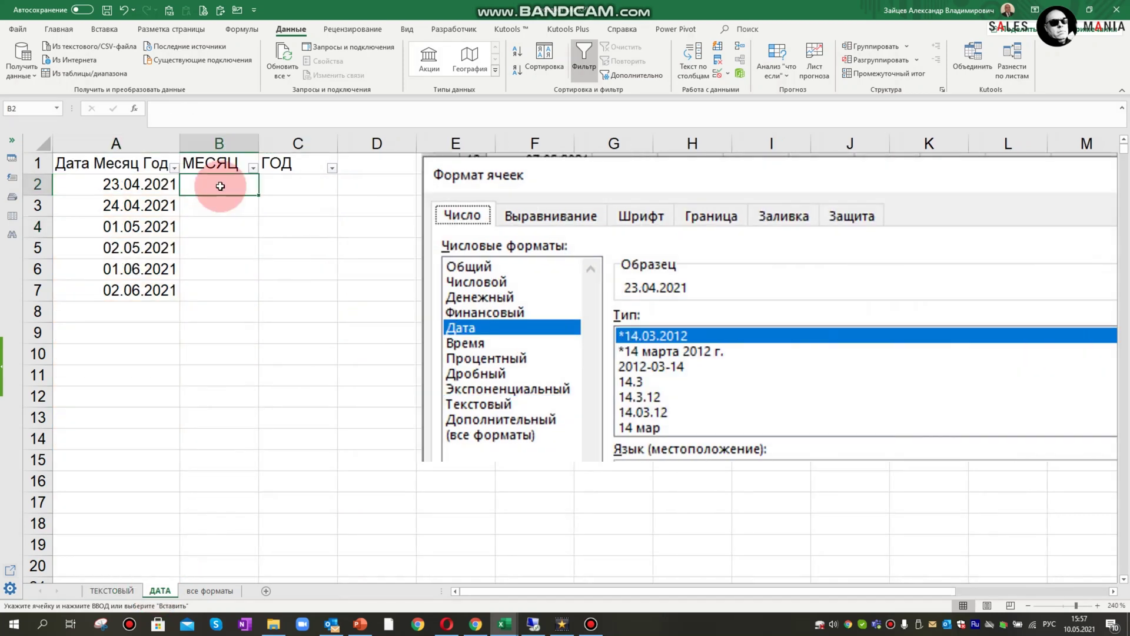
pyautogui.write('=ме')
pyautogui.doubleClick(217, 223)
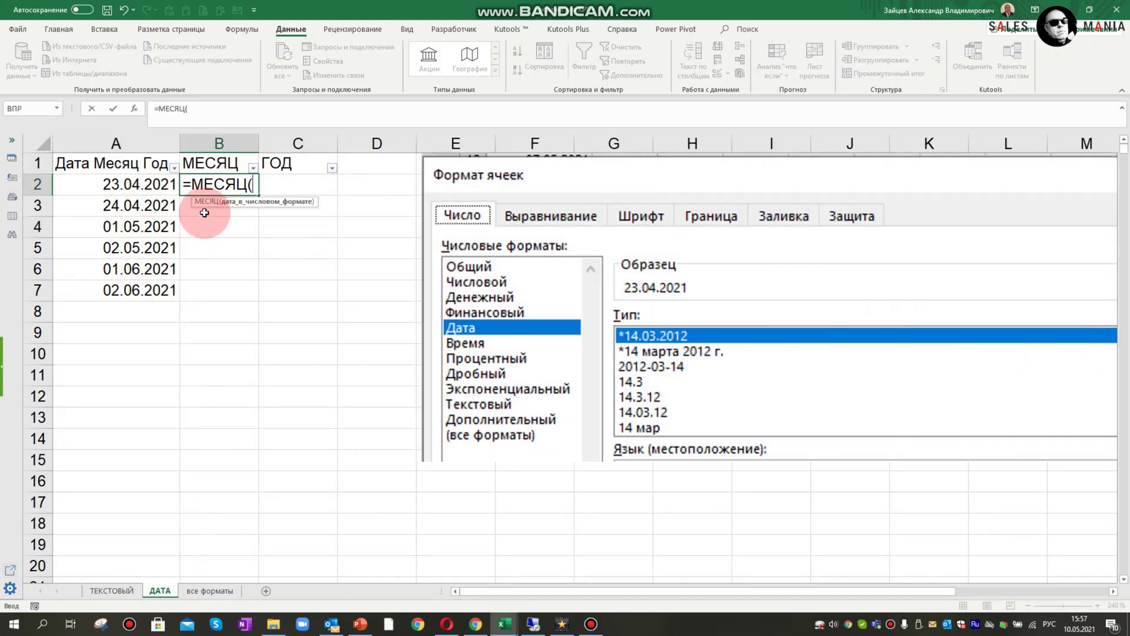
pyautogui.click(151, 188)
pyautogui.press('Return')
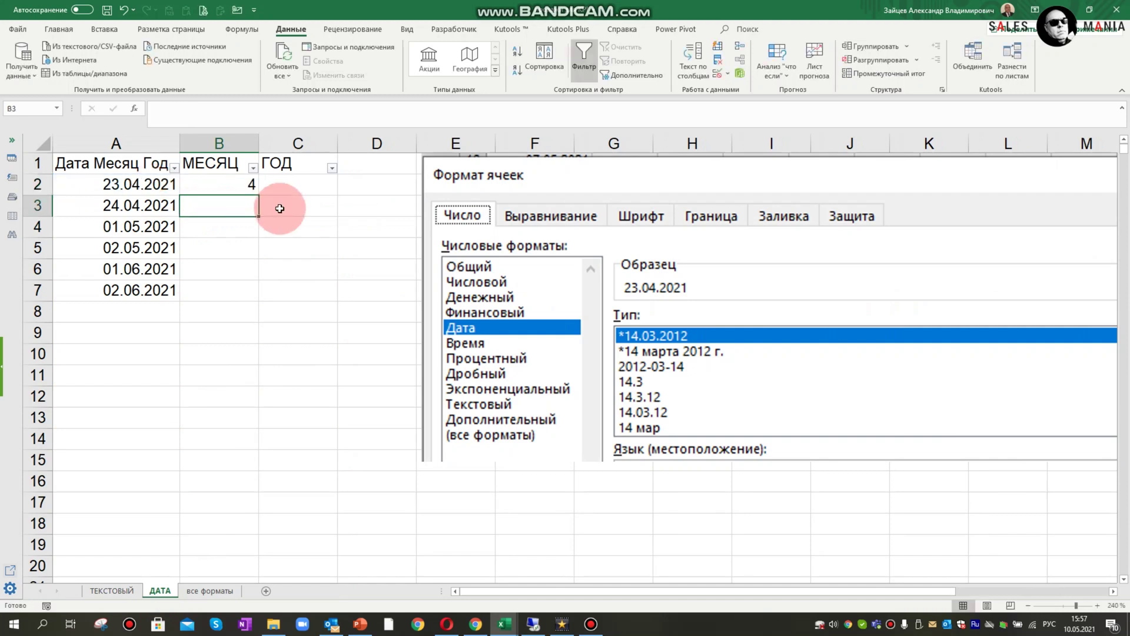
# Enter =ГОД(A2) in C2 and fill both formulas down to row 7.
pyautogui.click(276, 187)
pyautogui.write('=г')
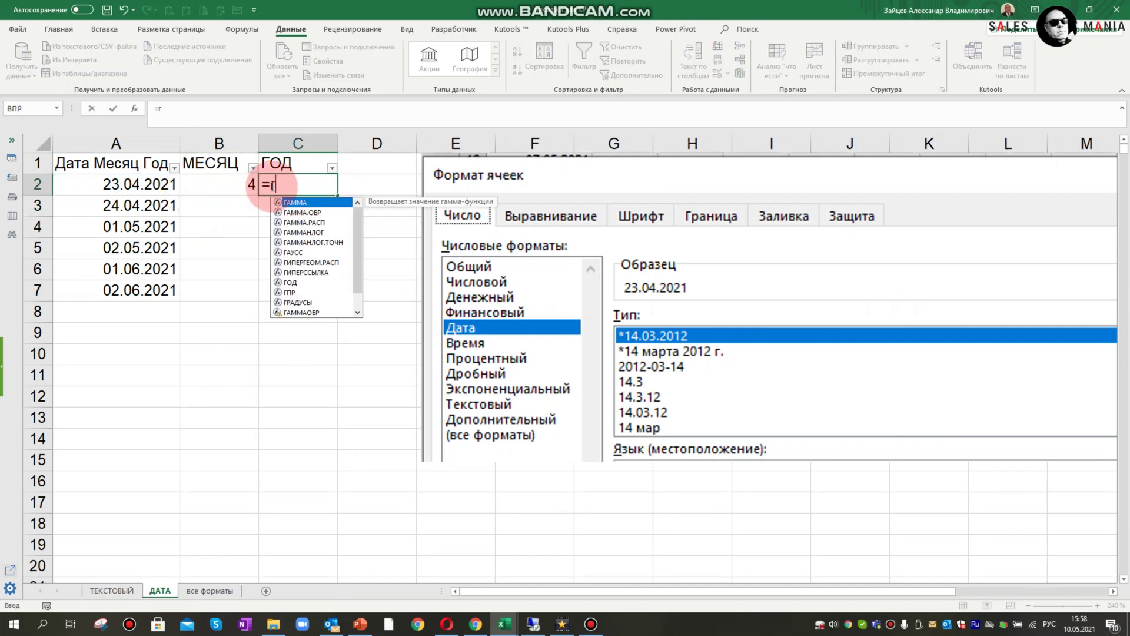
pyautogui.write('од')
pyautogui.doubleClick(285, 202)
pyautogui.click(162, 189)
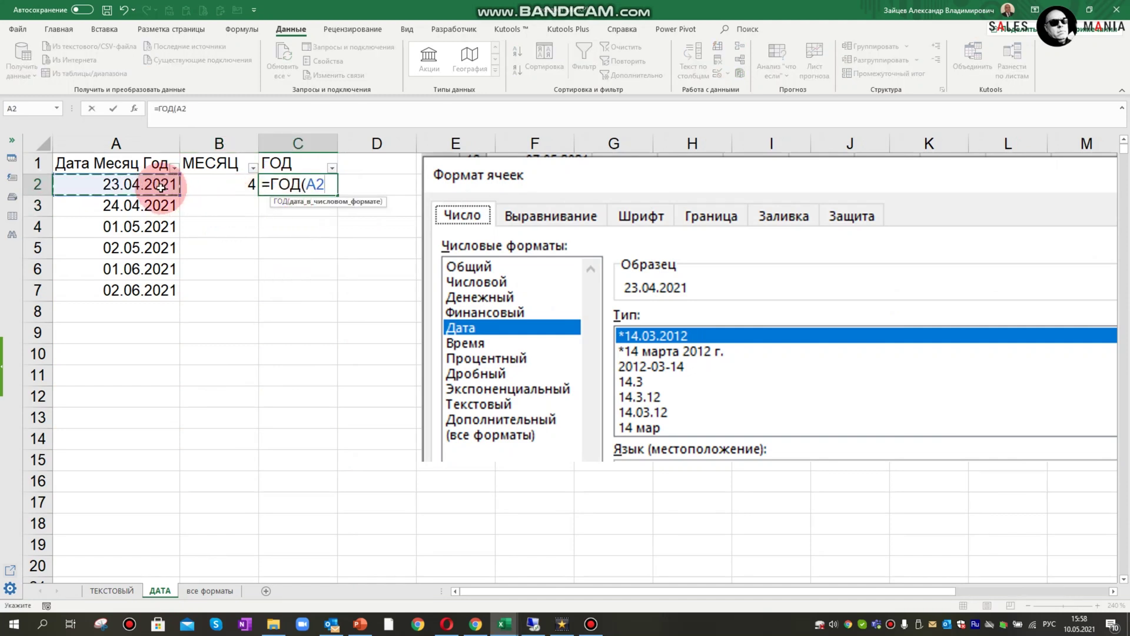
pyautogui.press('Return')
pyautogui.moveTo(217, 194); pyautogui.dragTo(341, 197)
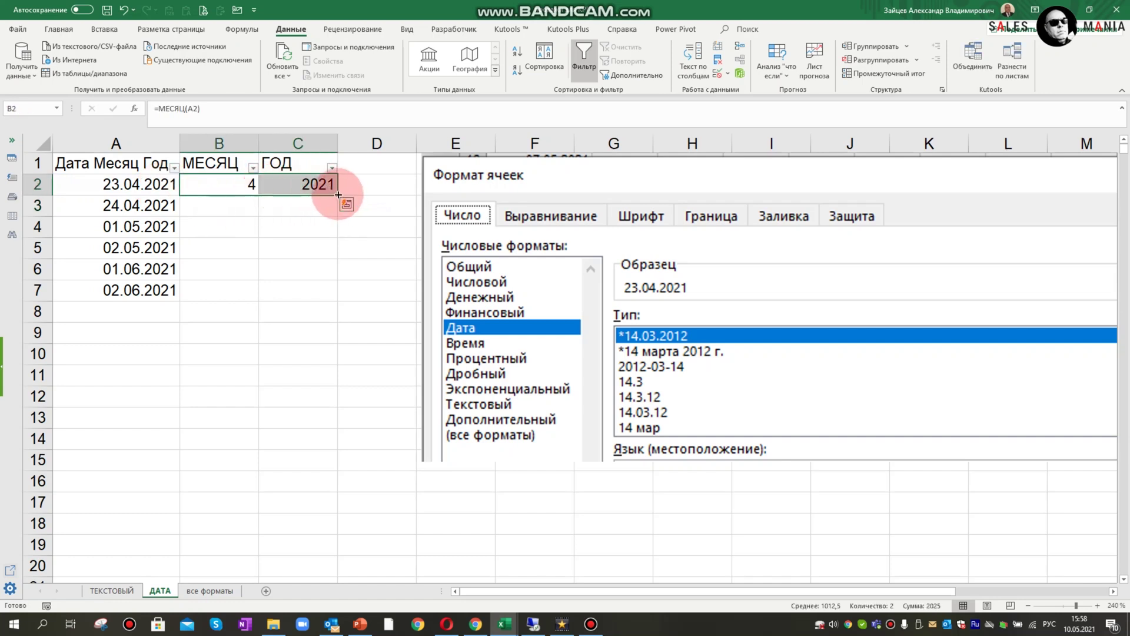
pyautogui.doubleClick(339, 194)
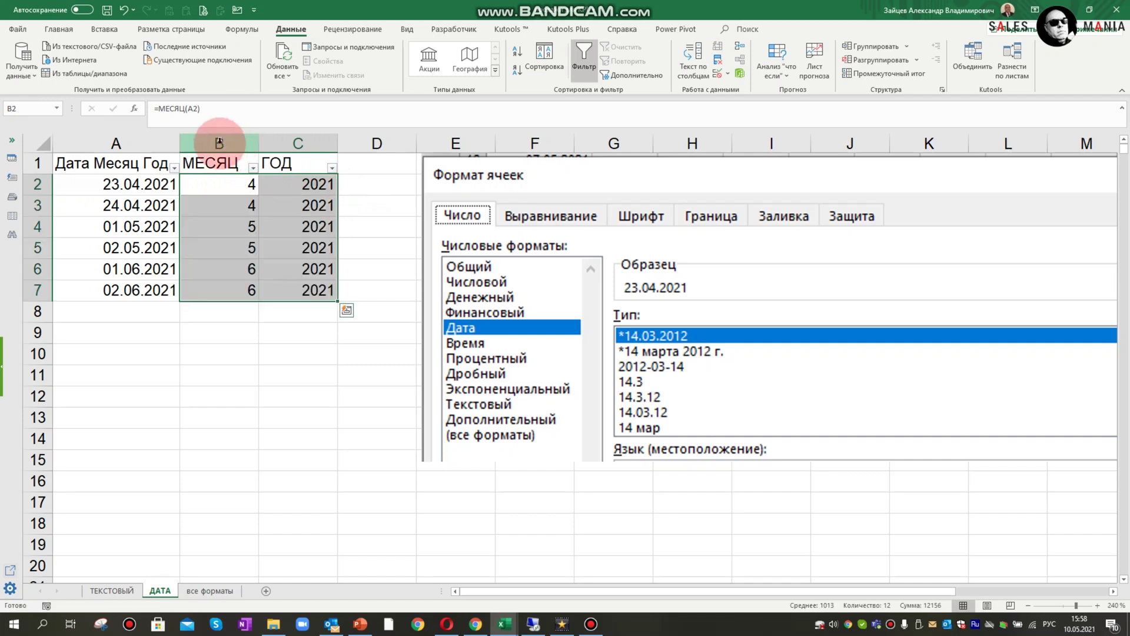
# Copy columns B:C and paste them back as plain values.
pyautogui.moveTo(220, 143); pyautogui.dragTo(288, 143)
pyautogui.hotkey('ctrl', 'c')
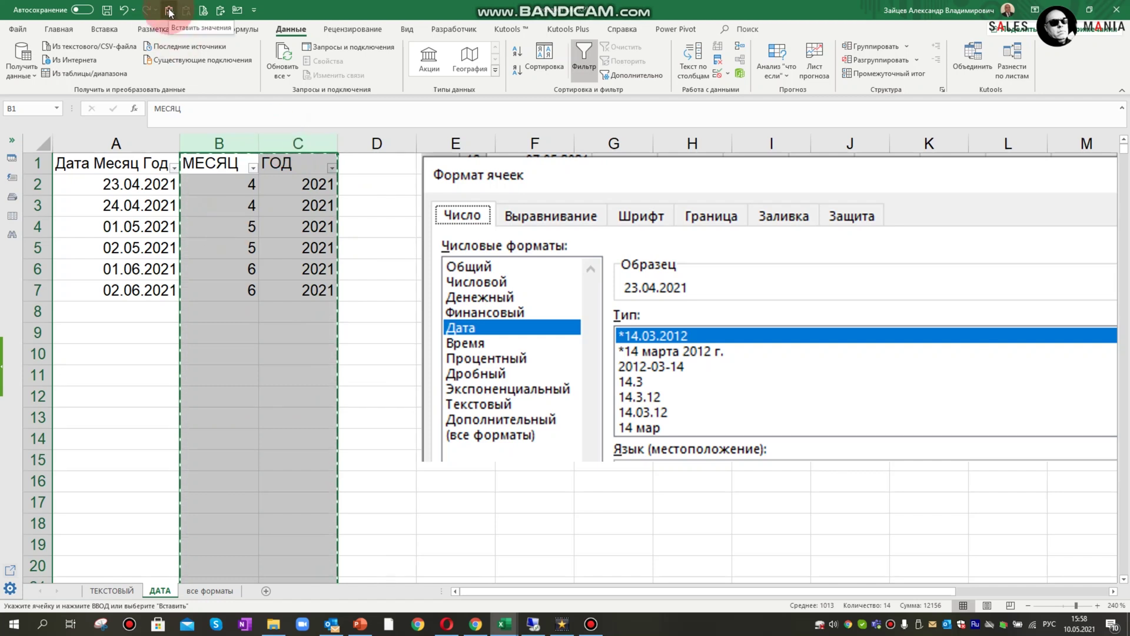
pyautogui.rightClick(210, 182)
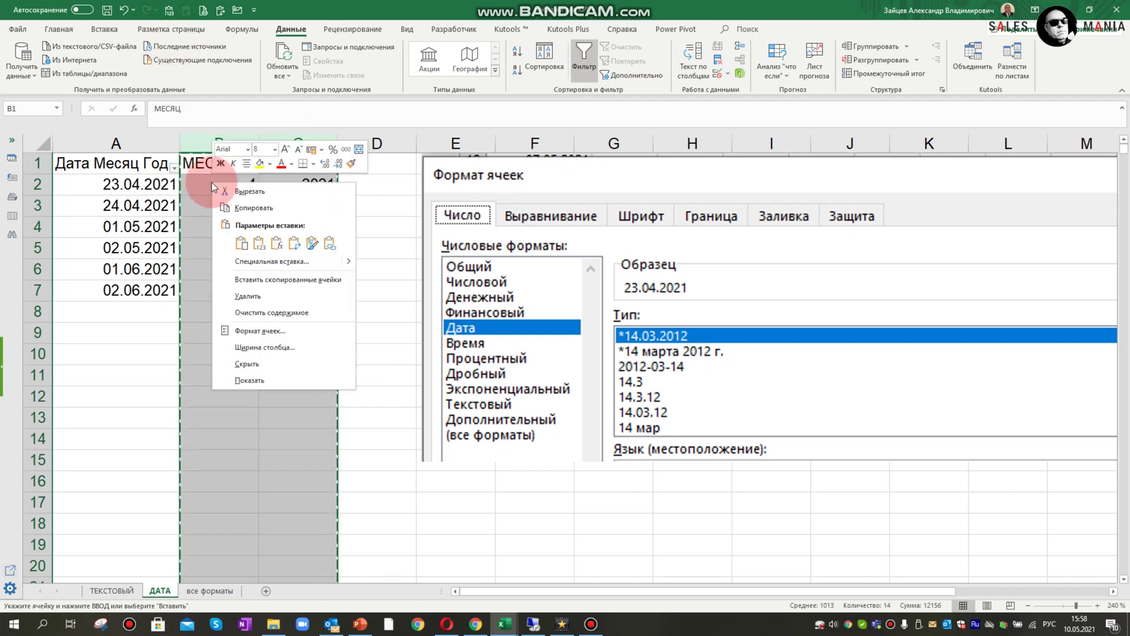
pyautogui.click(258, 246)
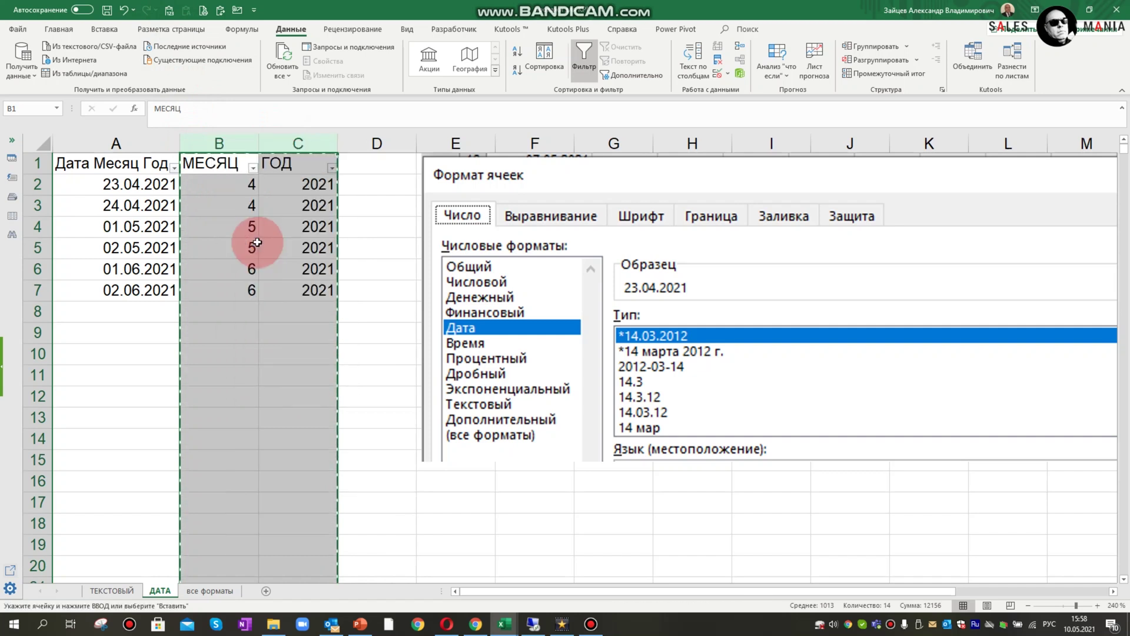
pyautogui.moveTo(272, 230); pyautogui.dragTo(277, 233)
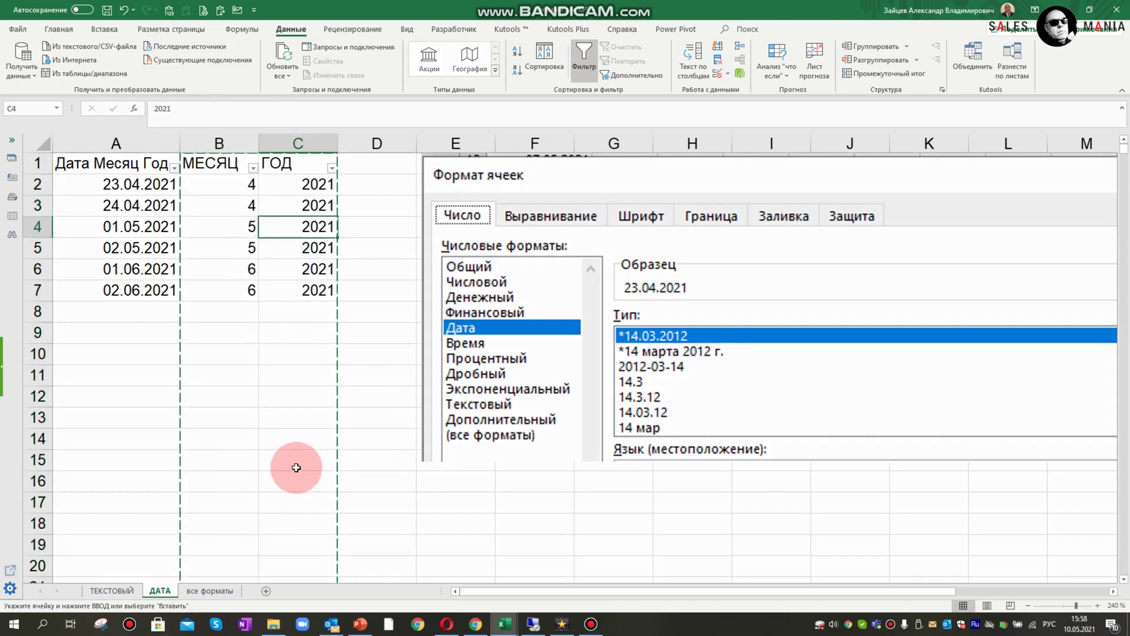
pyautogui.click(202, 591)
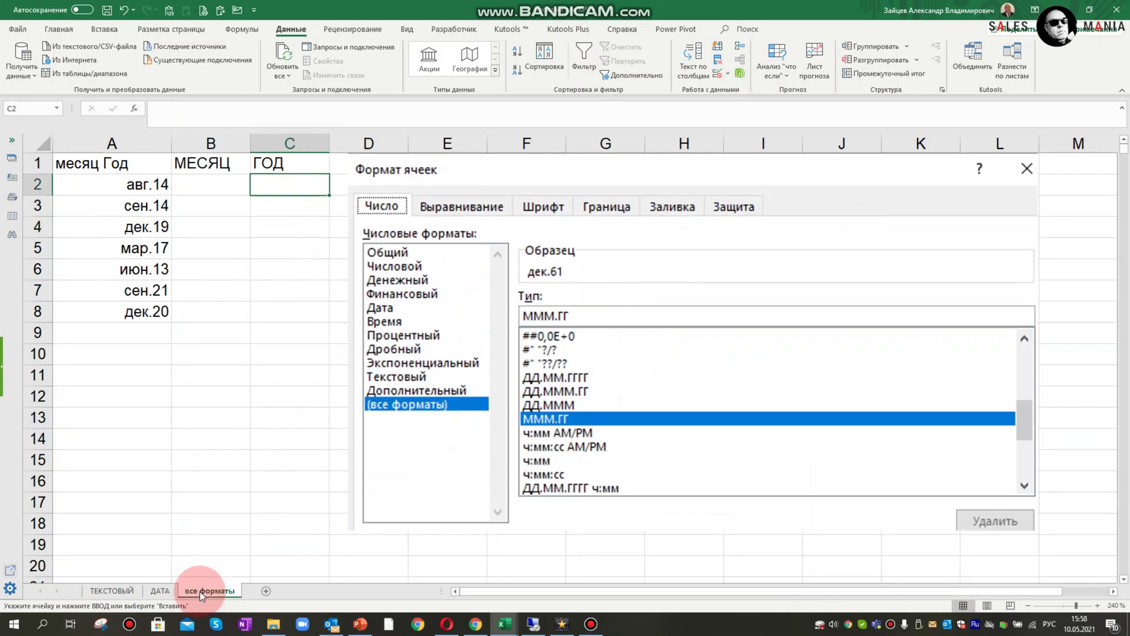
# On the все форматы sheet, enter =МЕСЯЦ(A2) in B2.
pyautogui.click(204, 184)
pyautogui.write('=мес')
pyautogui.press('Tab')
pyautogui.click(133, 187)
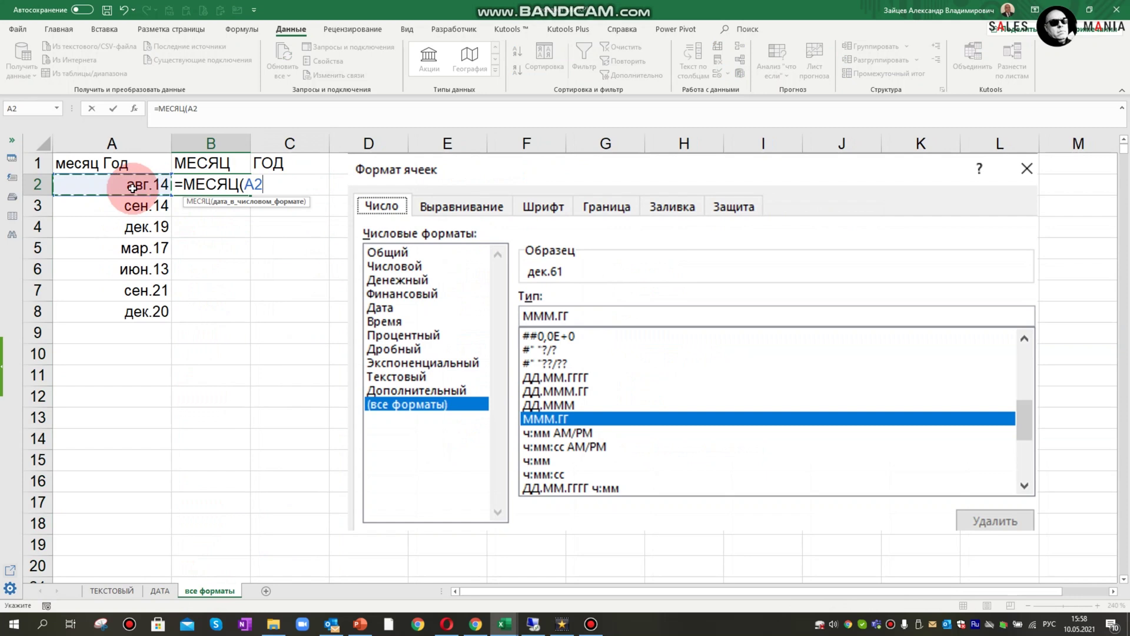
pyautogui.press('Return')
# Enter =ГОД(A2) in C2 and fill both formulas down.
pyautogui.click(282, 189)
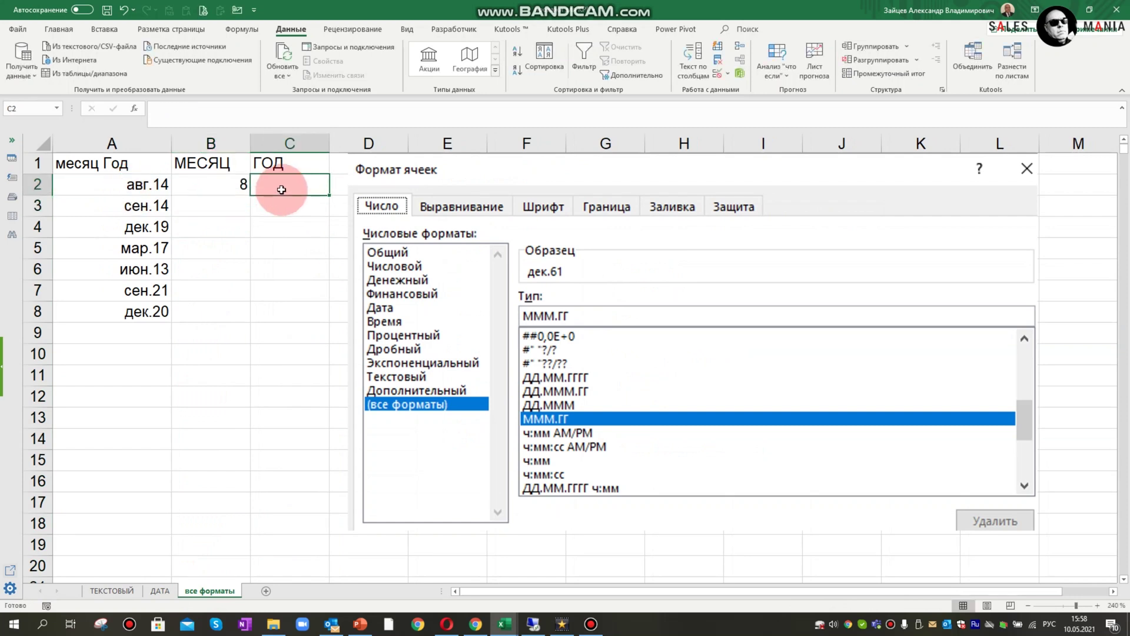
pyautogui.write('=го')
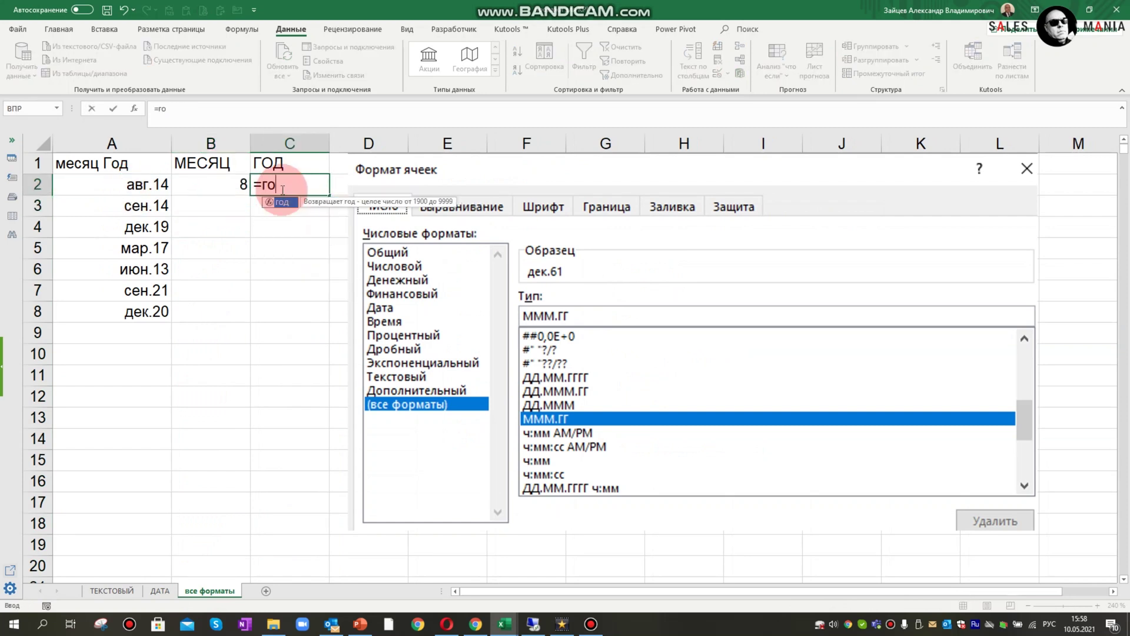
pyautogui.doubleClick(281, 202)
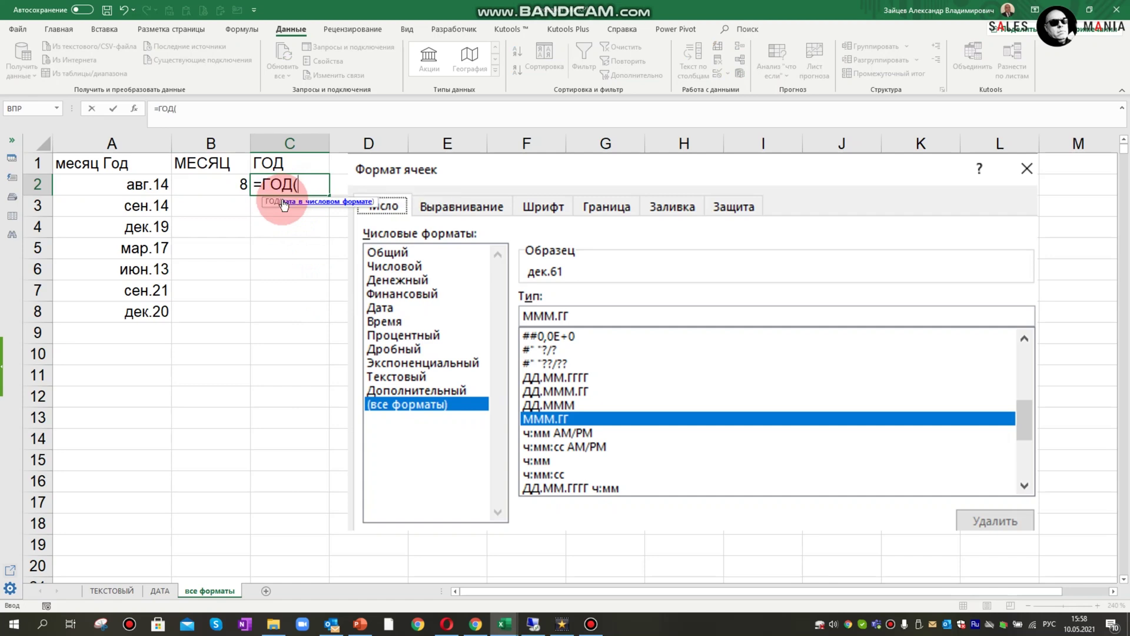
pyautogui.click(160, 185)
pyautogui.press('Return')
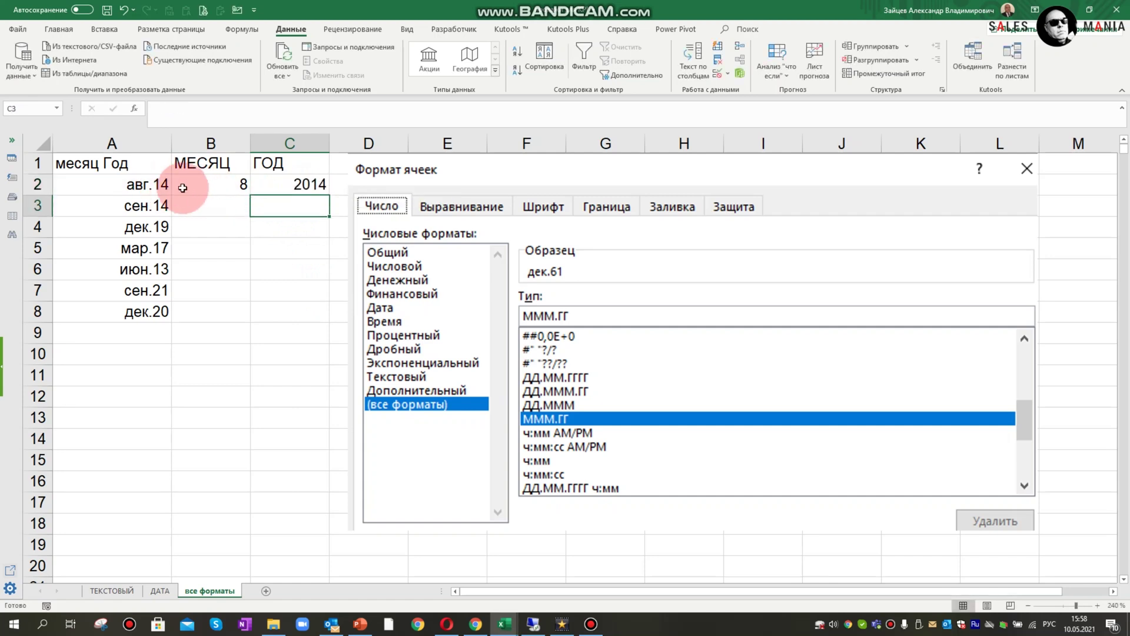
pyautogui.click(247, 186)
pyautogui.moveTo(253, 186); pyautogui.dragTo(330, 196)
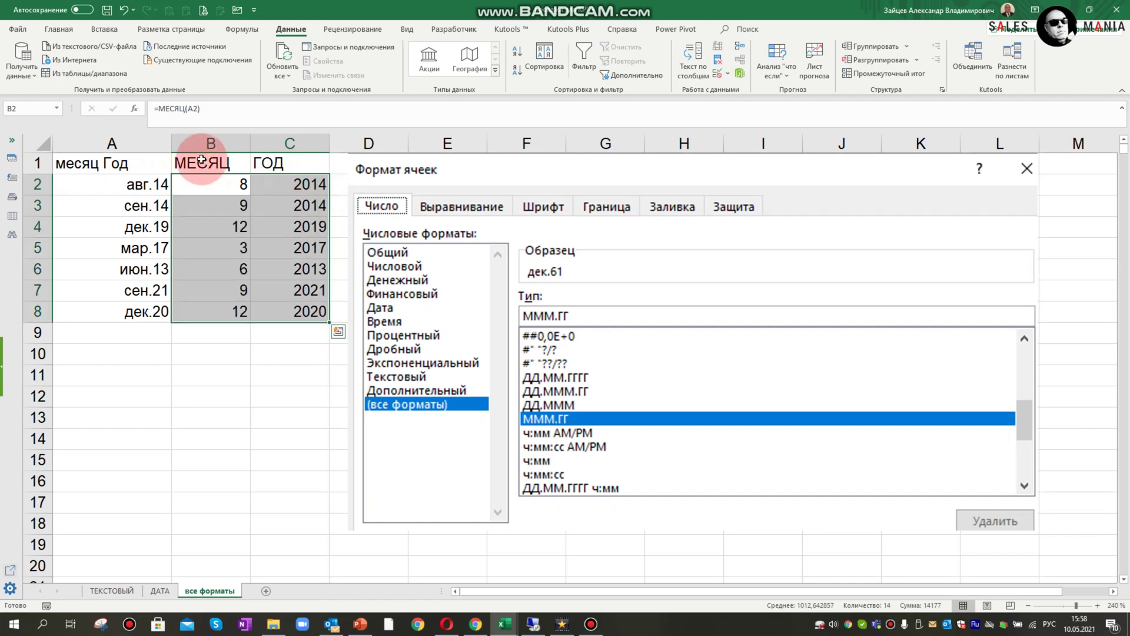
# Copy columns B:C and paste them back as values using the Quick Access Toolbar.
pyautogui.moveTo(212, 143); pyautogui.dragTo(267, 142)
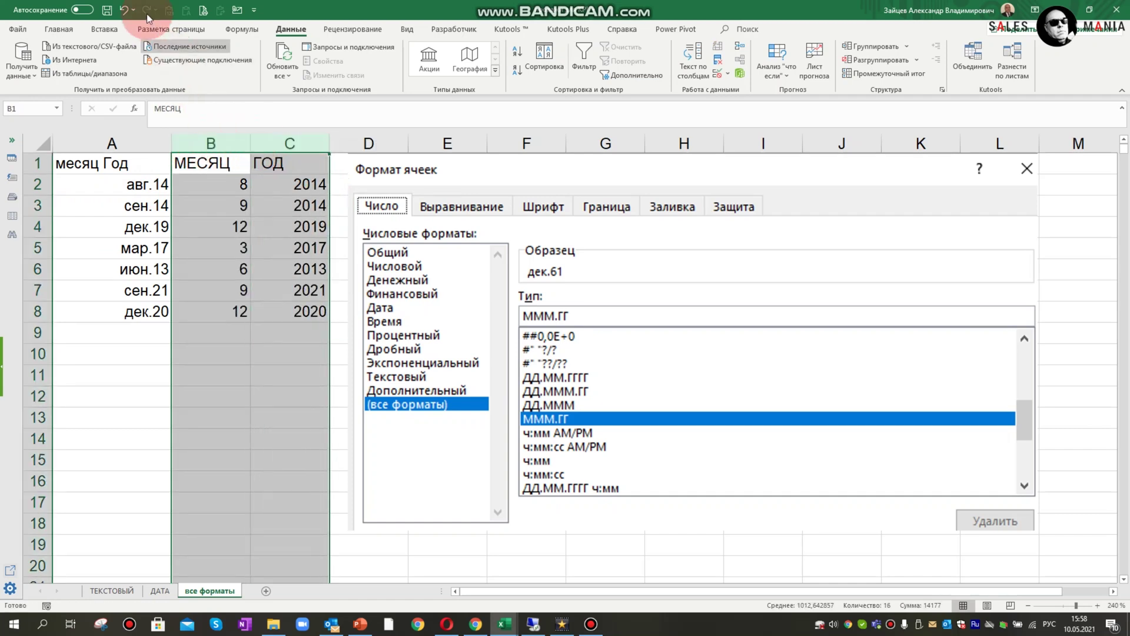
pyautogui.click(203, 10)
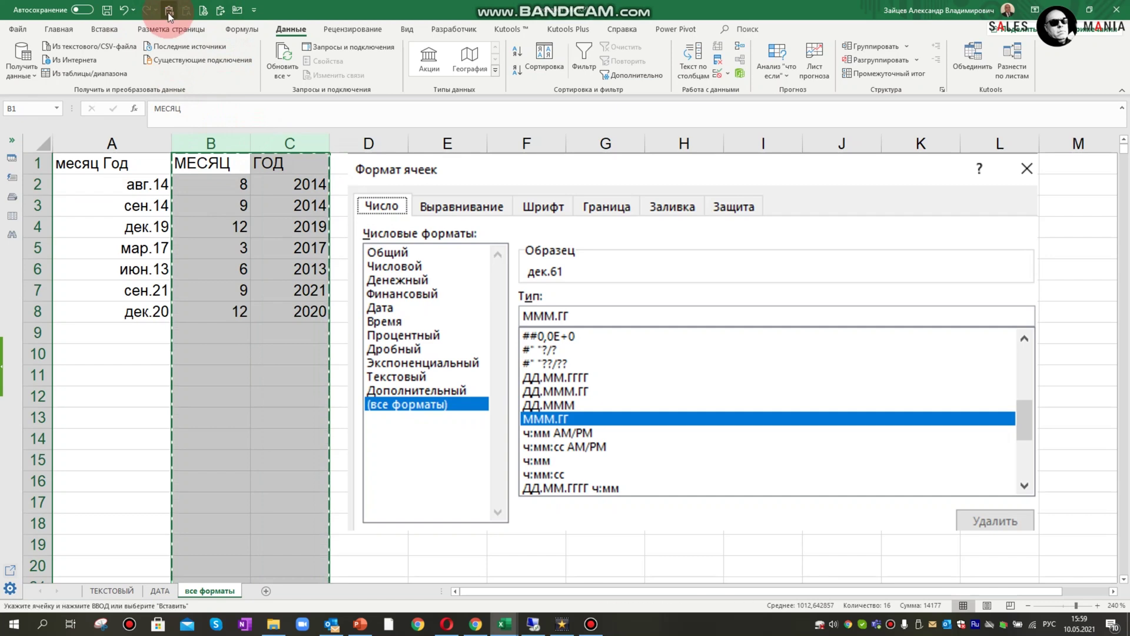
pyautogui.click(283, 247)
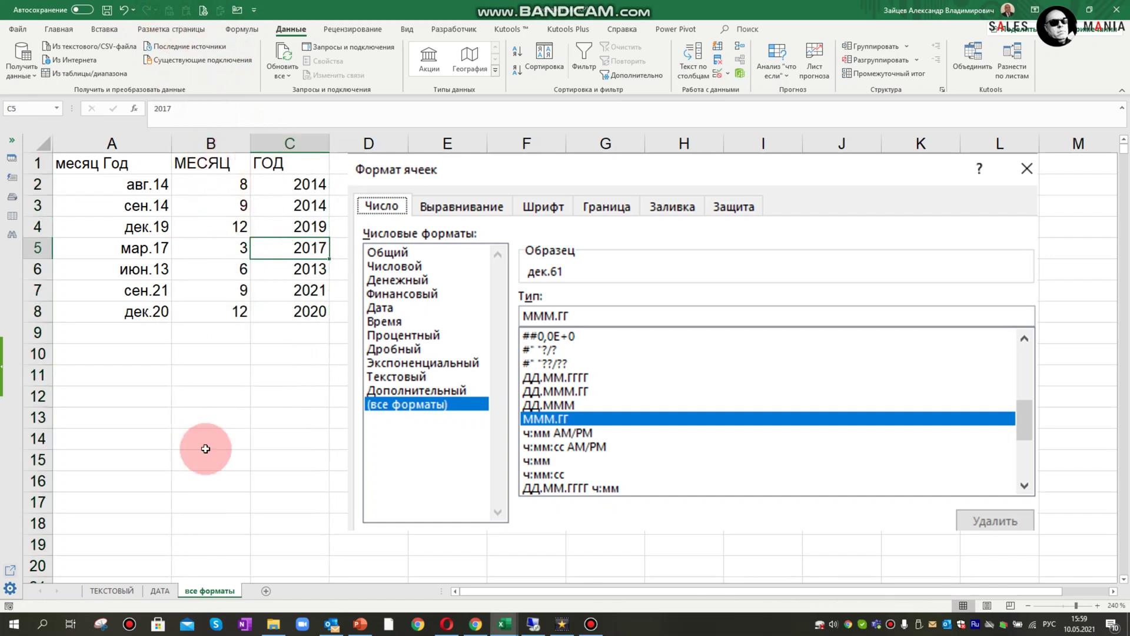
# Return to the ТЕКСТОВЫЙ sheet and confirm B5 holds a plain number.
pyautogui.click(160, 591)
pyautogui.click(111, 590)
pyautogui.moveTo(226, 143); pyautogui.dragTo(289, 139)
pyautogui.click(241, 255)
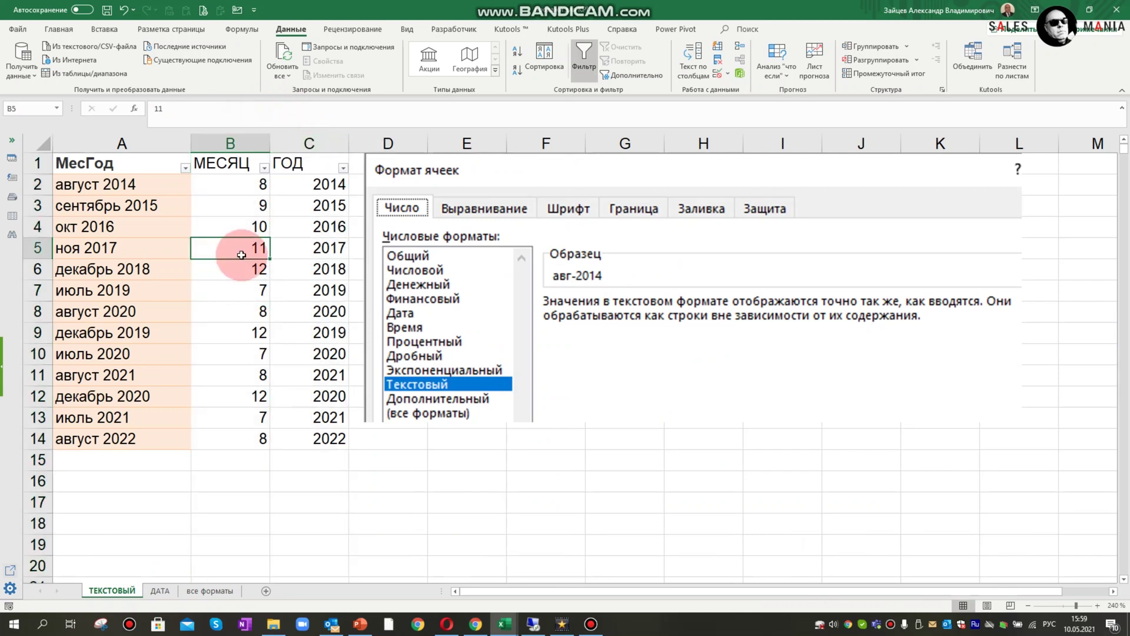